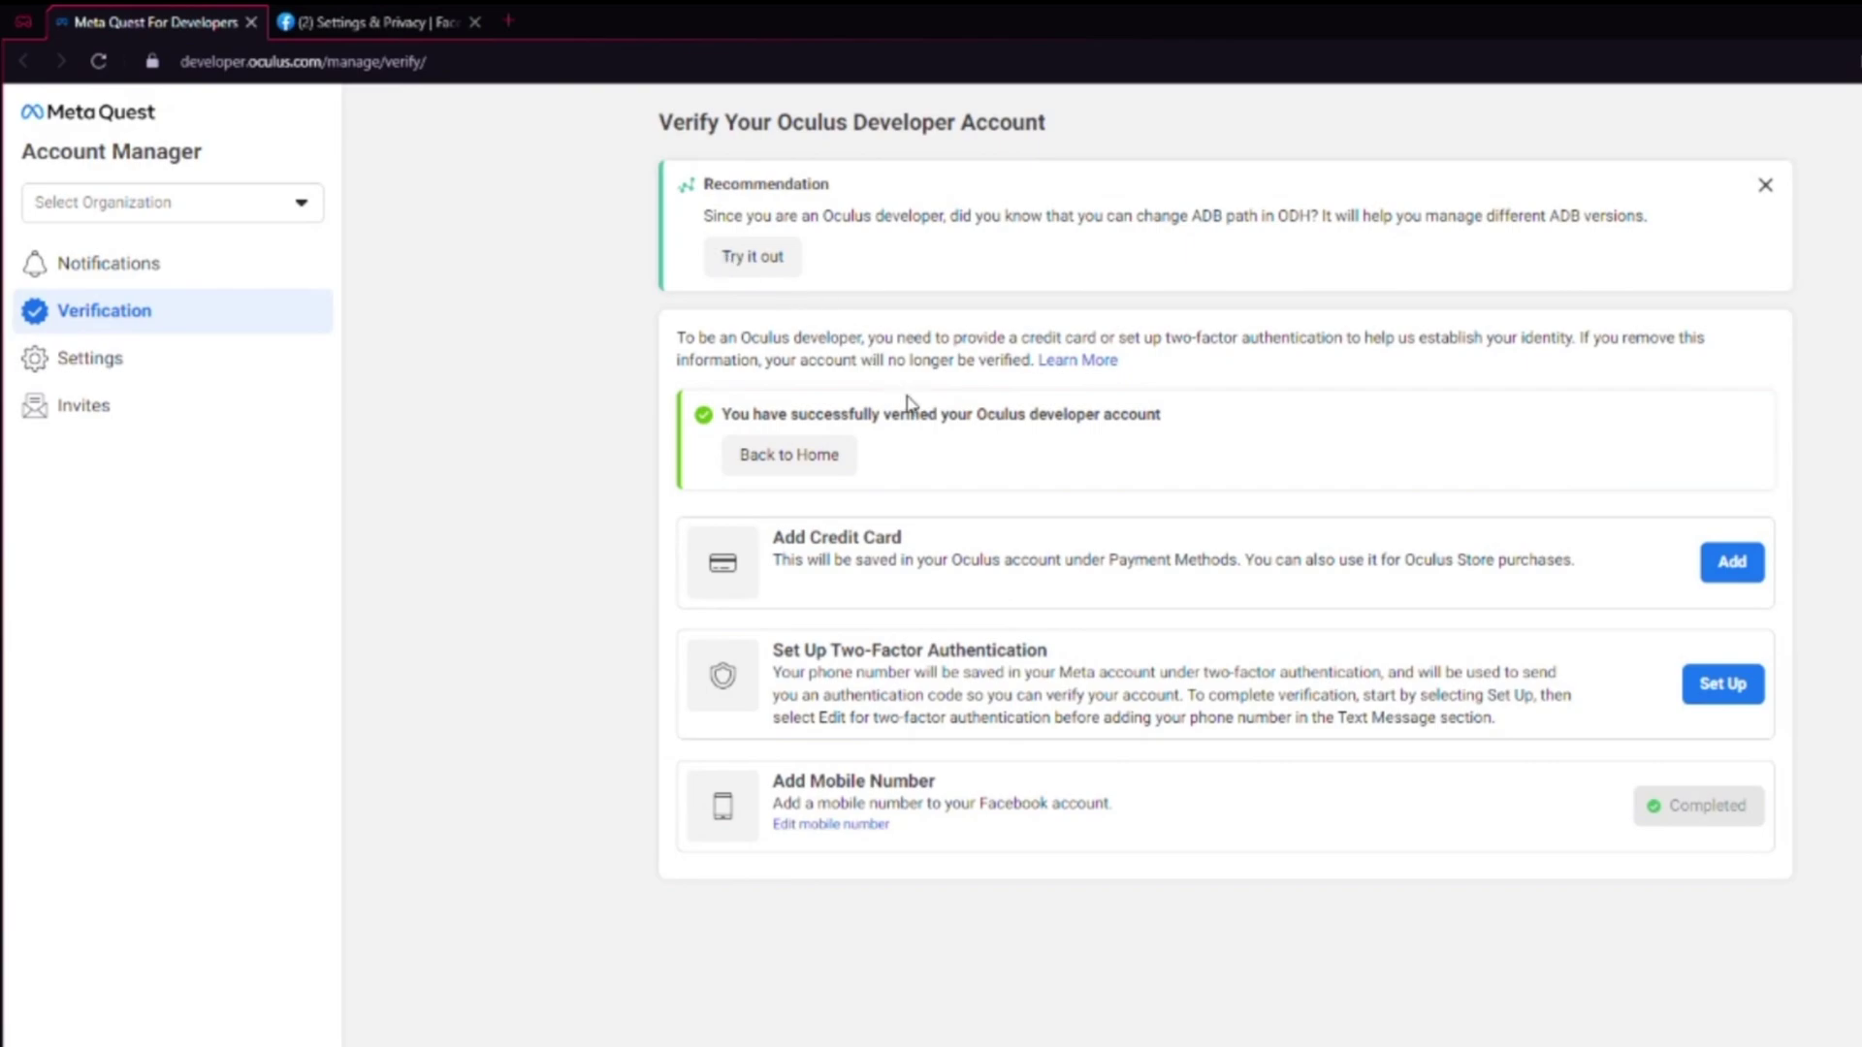
- Create a new organization named flobs, acknowledge the developer terms, and submit it
click(226, 209)
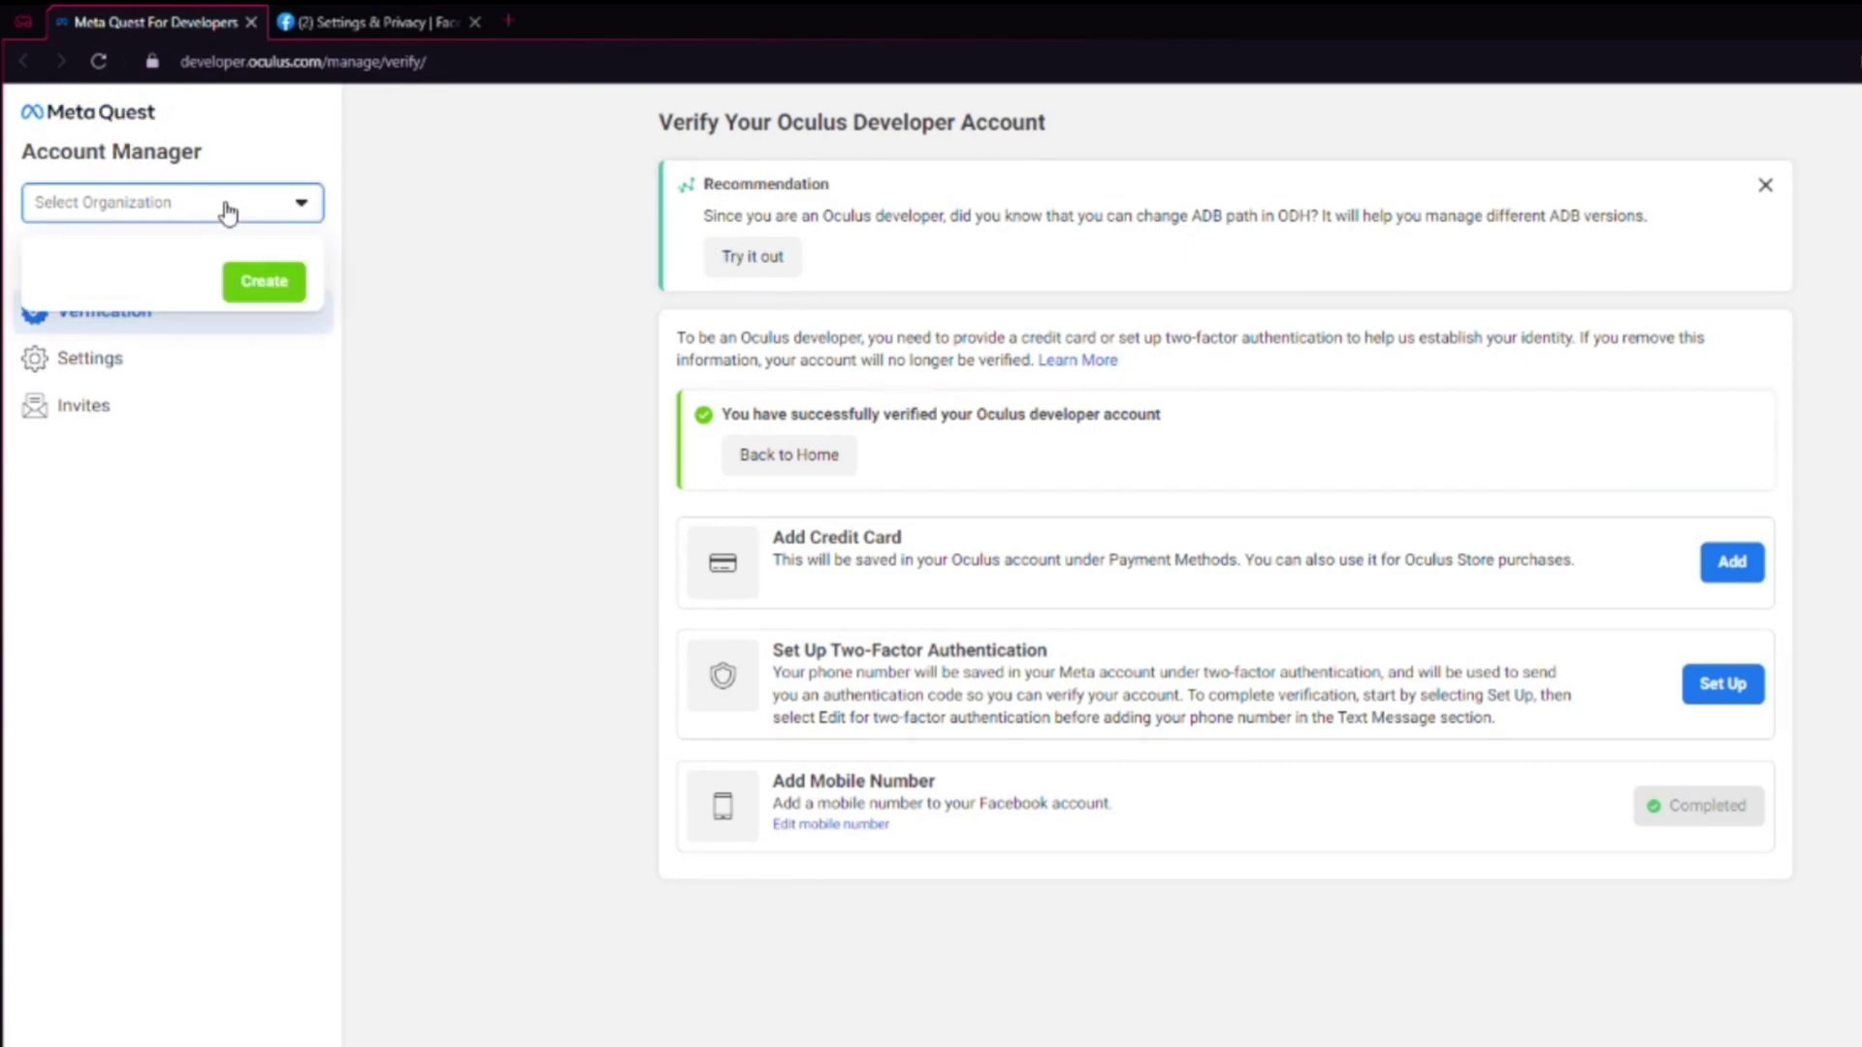
click(264, 281)
click(627, 439)
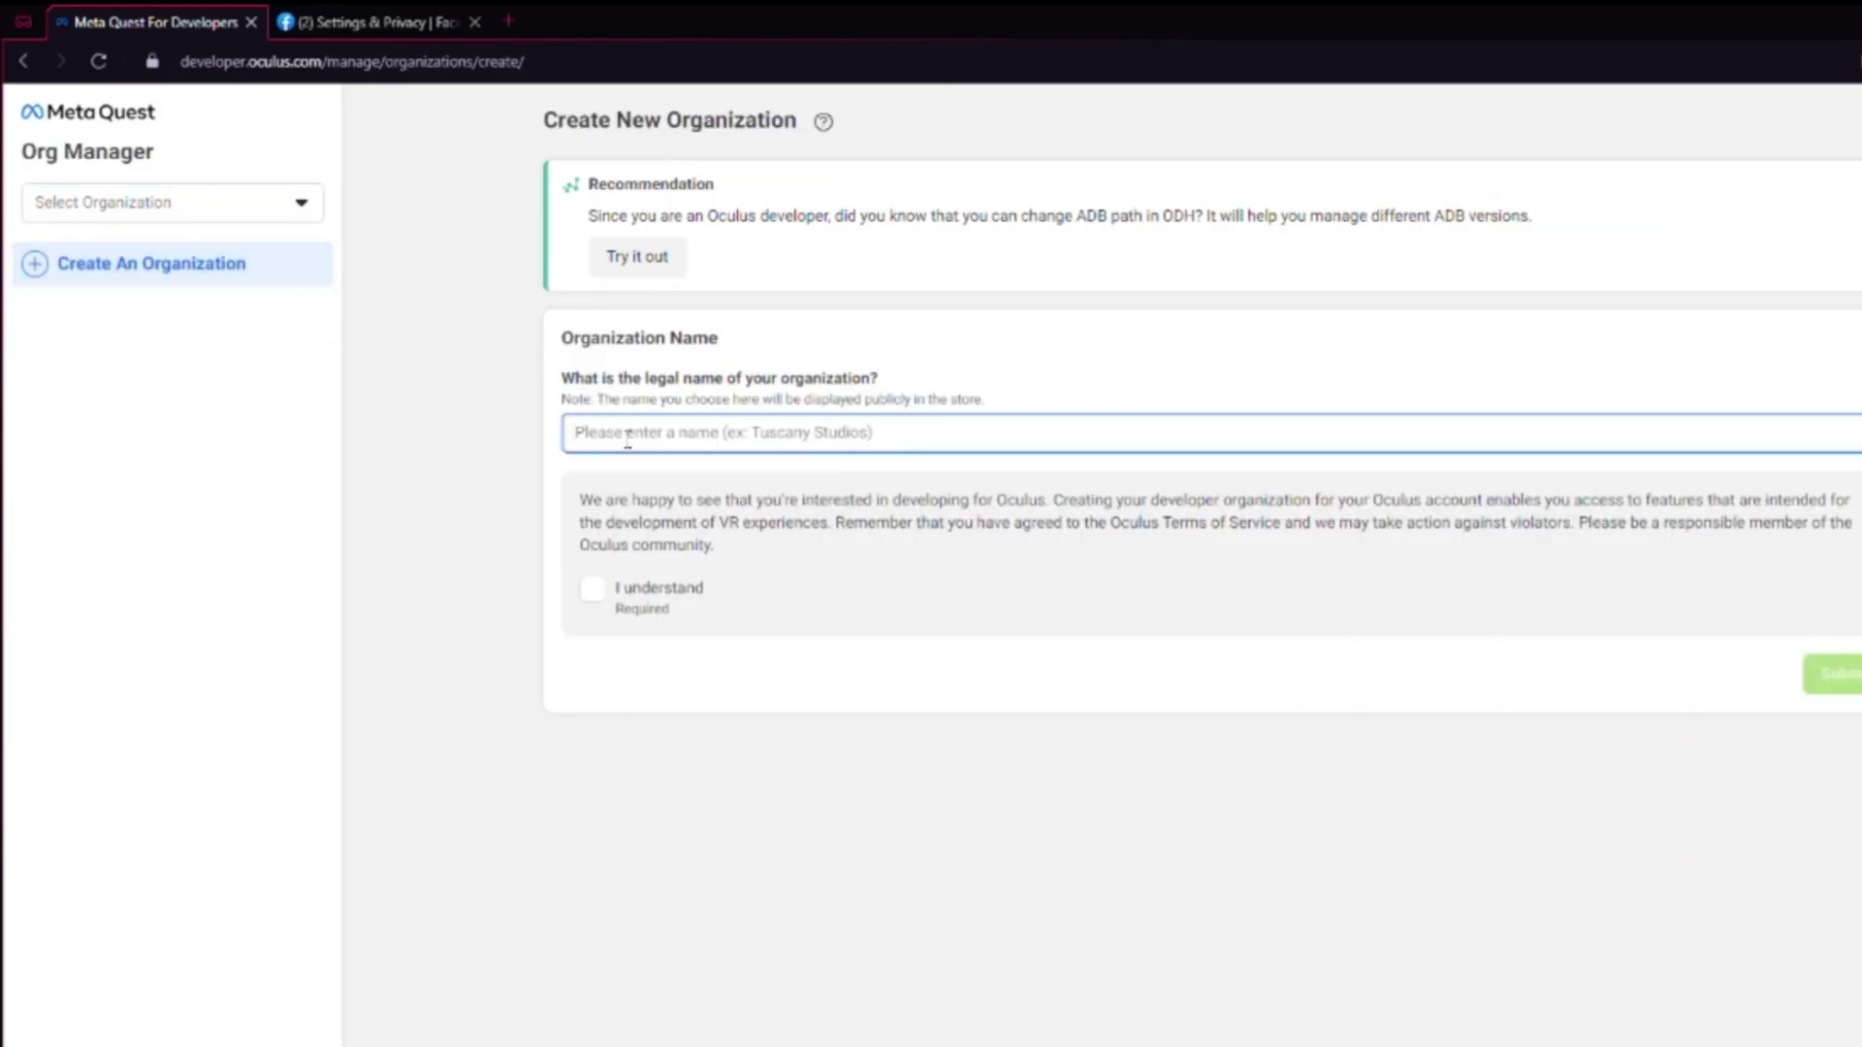
text(flobs)
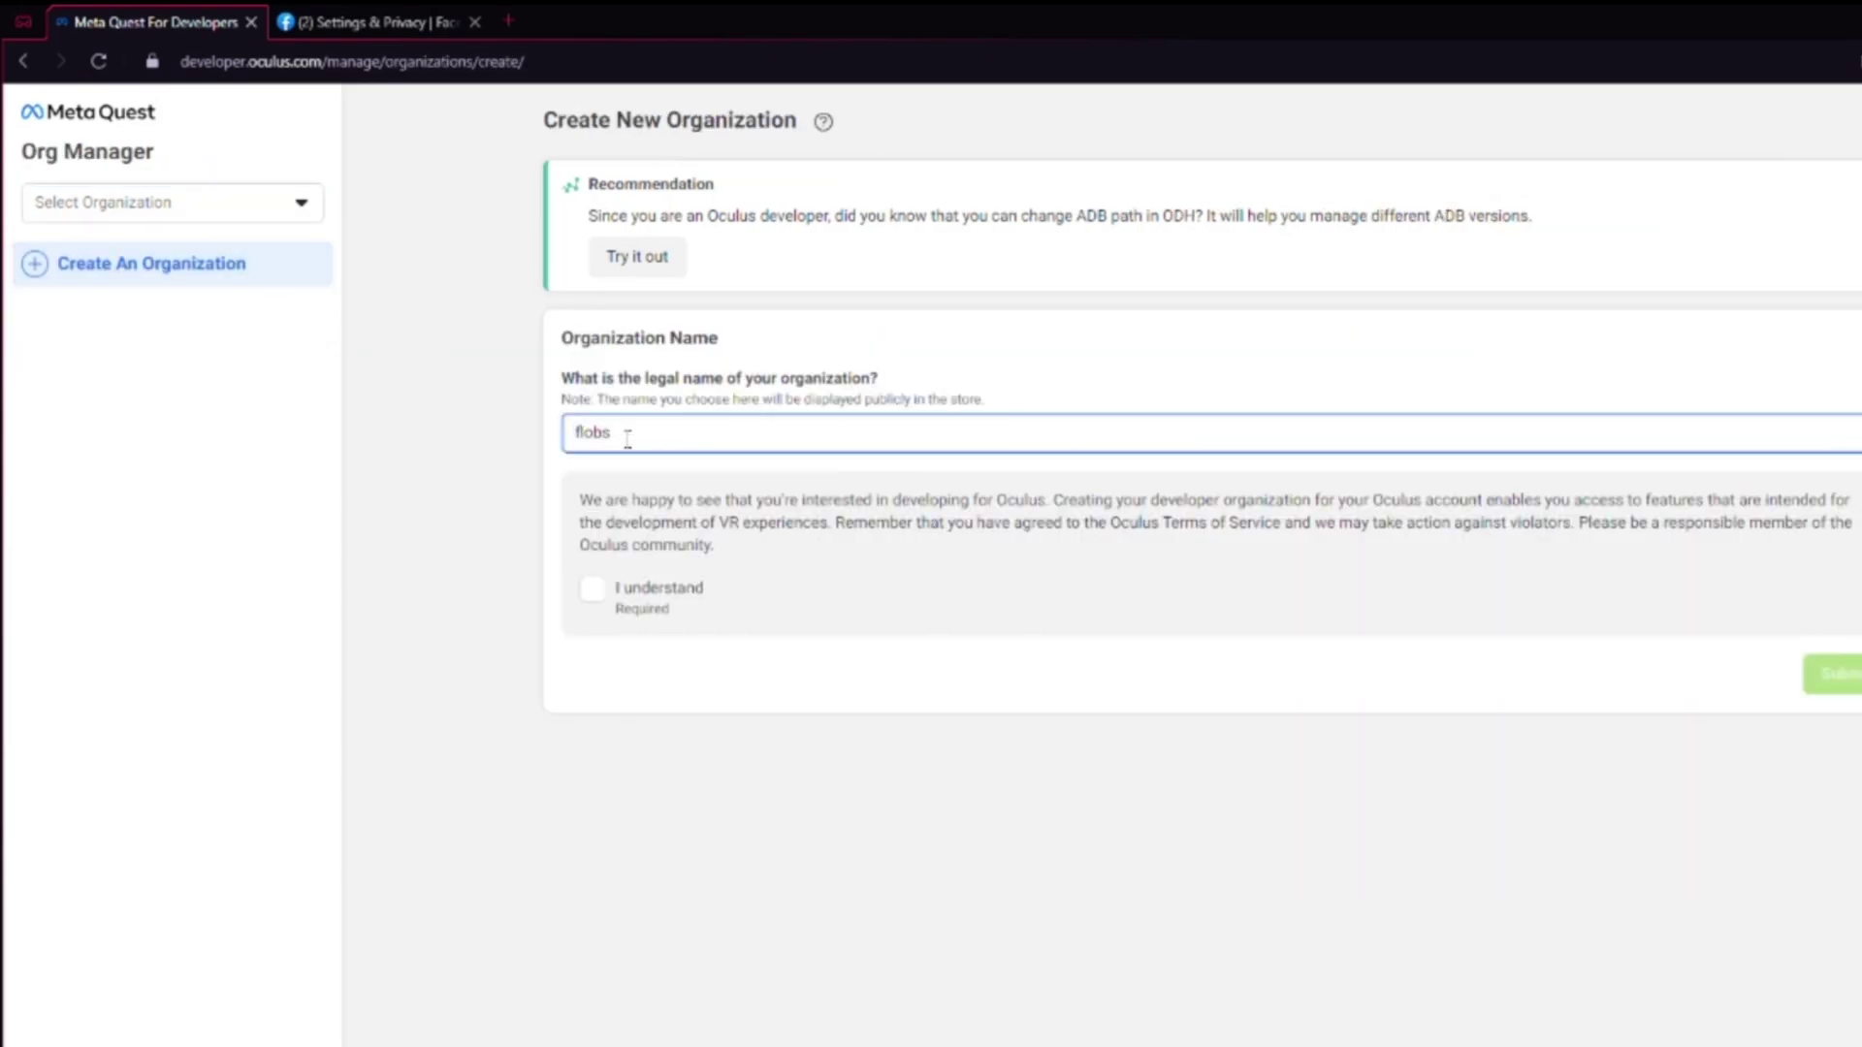
click(608, 597)
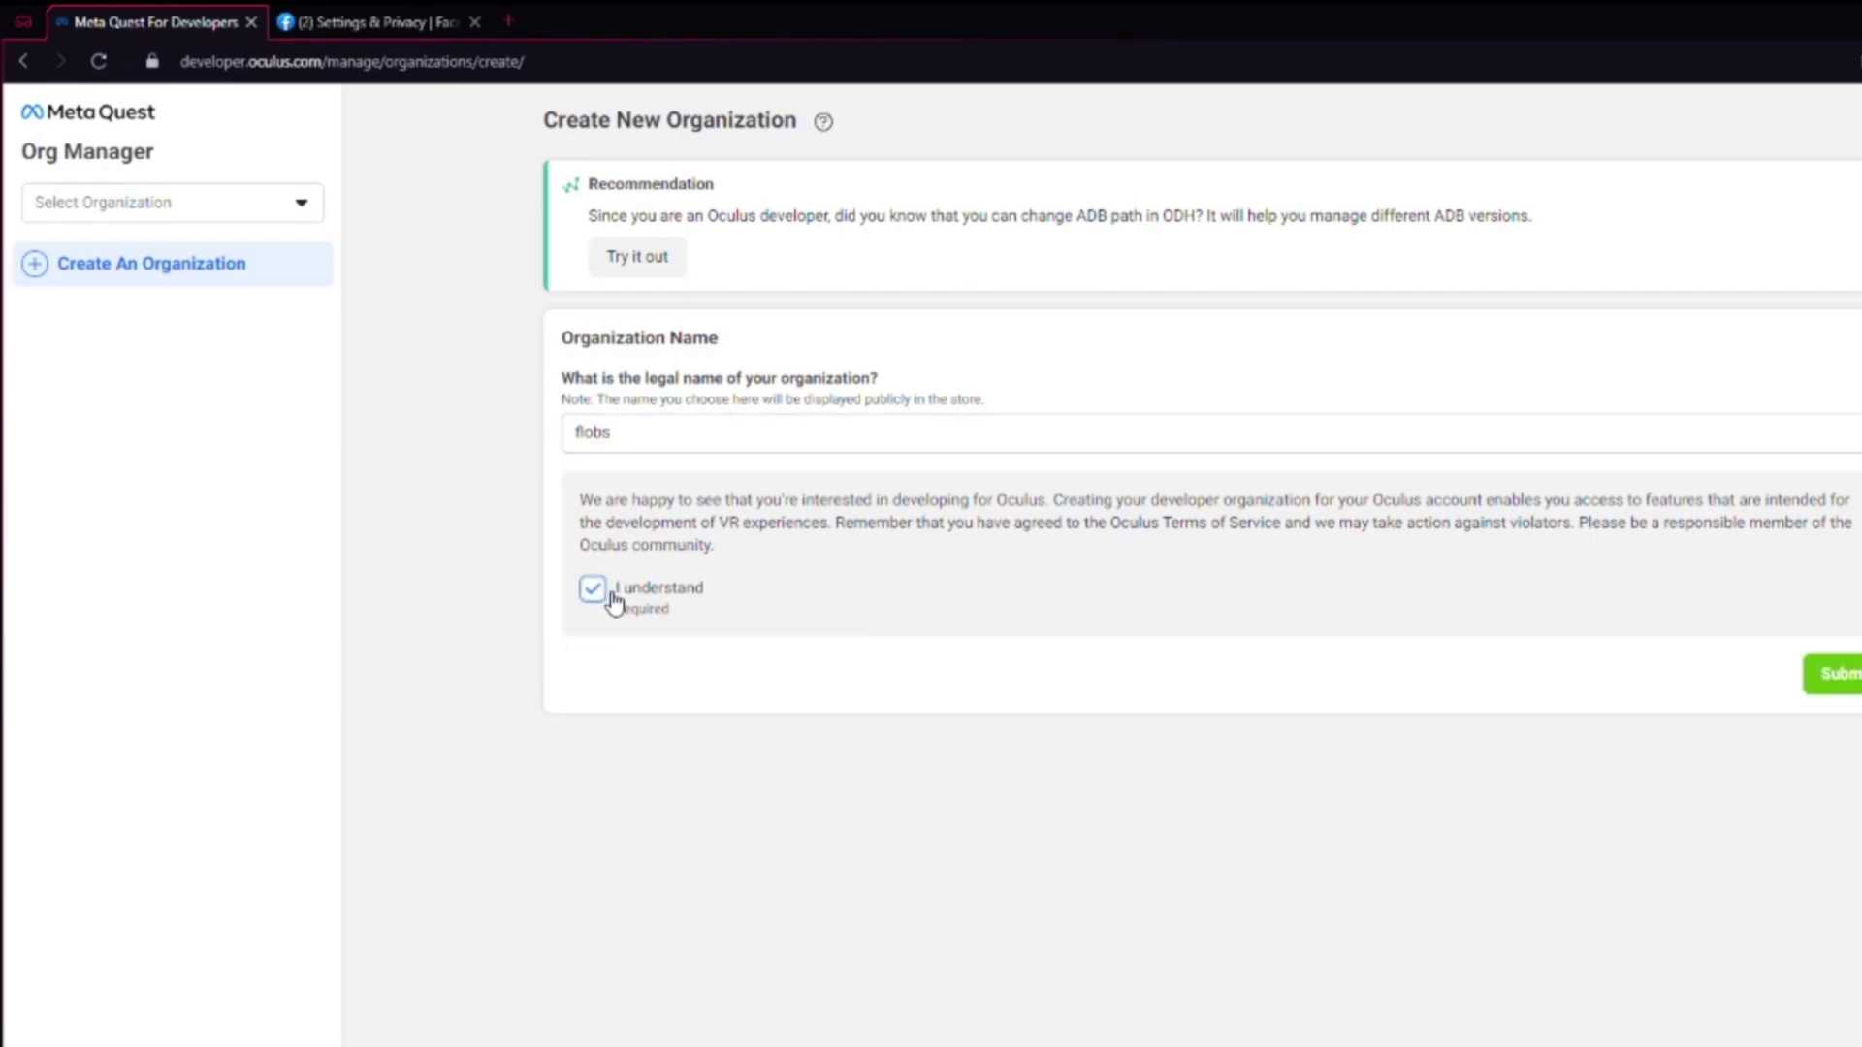
click(1824, 689)
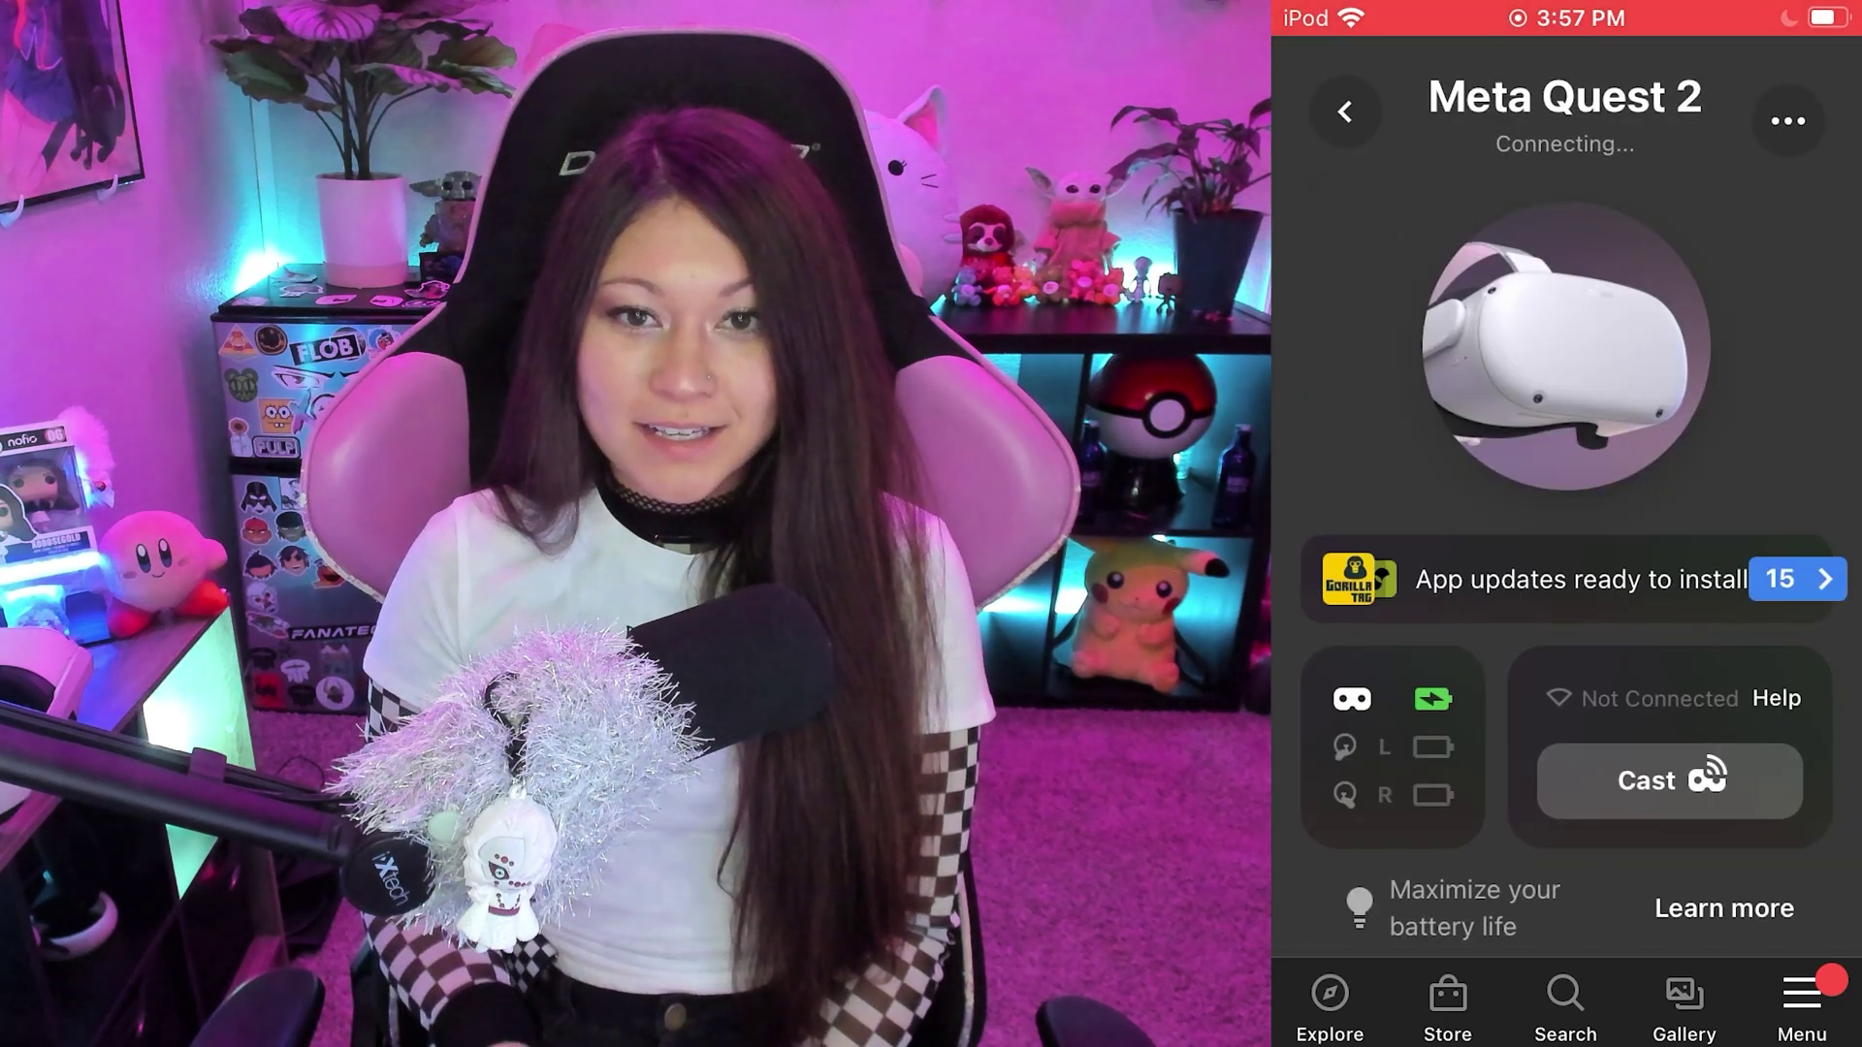
- Go to Headset Settings > Developer Mode for the connected Meta Quest 2
scroll(1566, 504, down, 5)
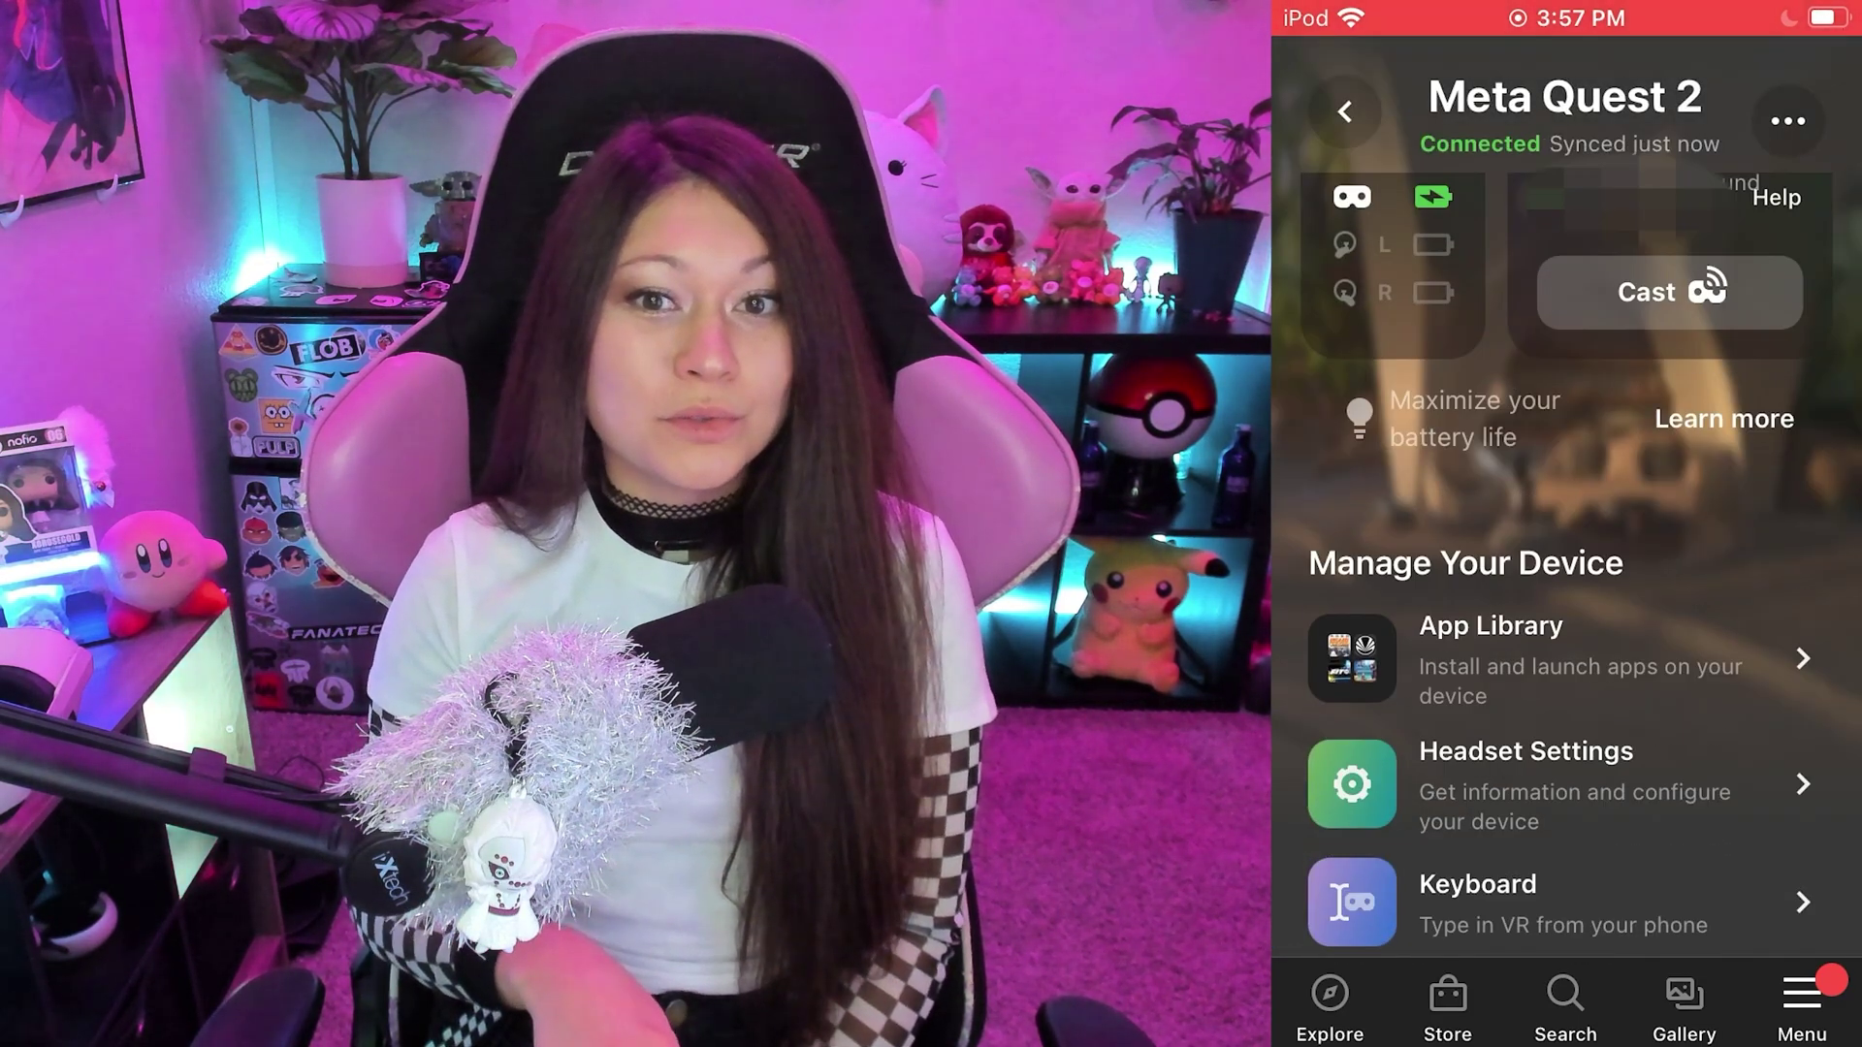
click(1566, 783)
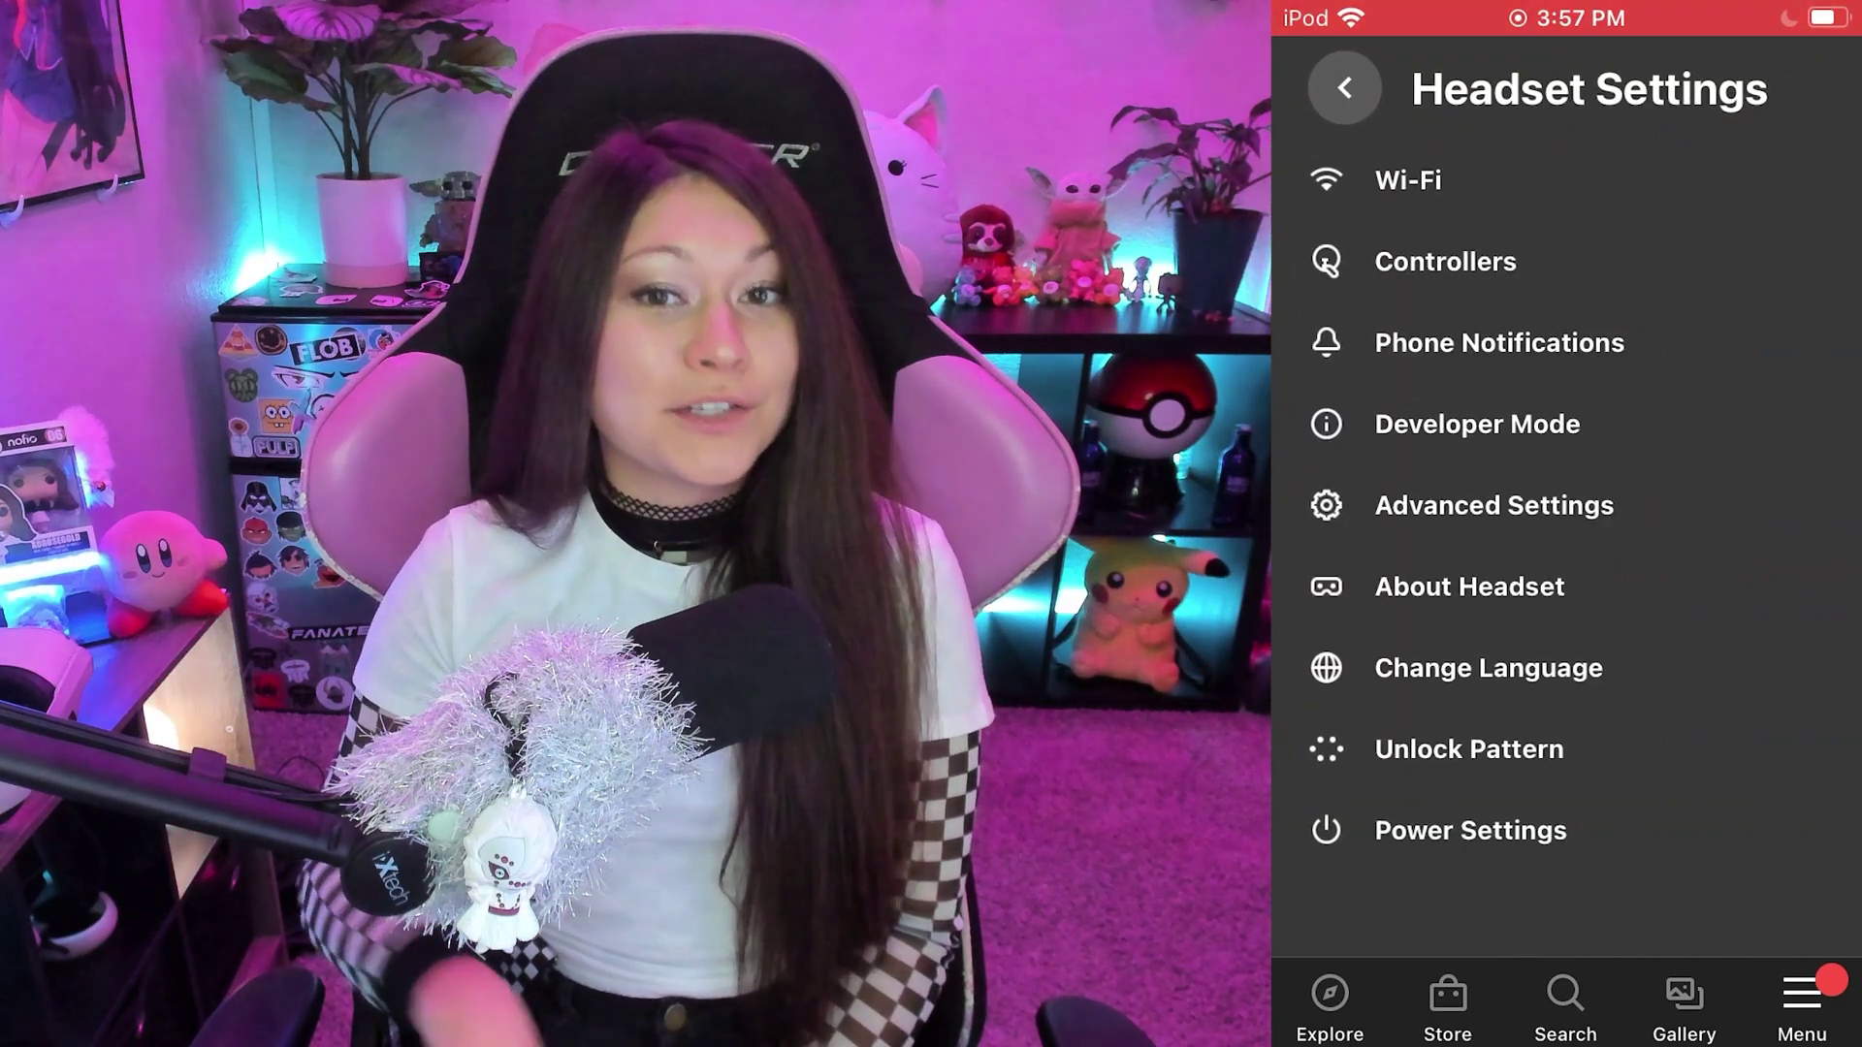
click(1477, 424)
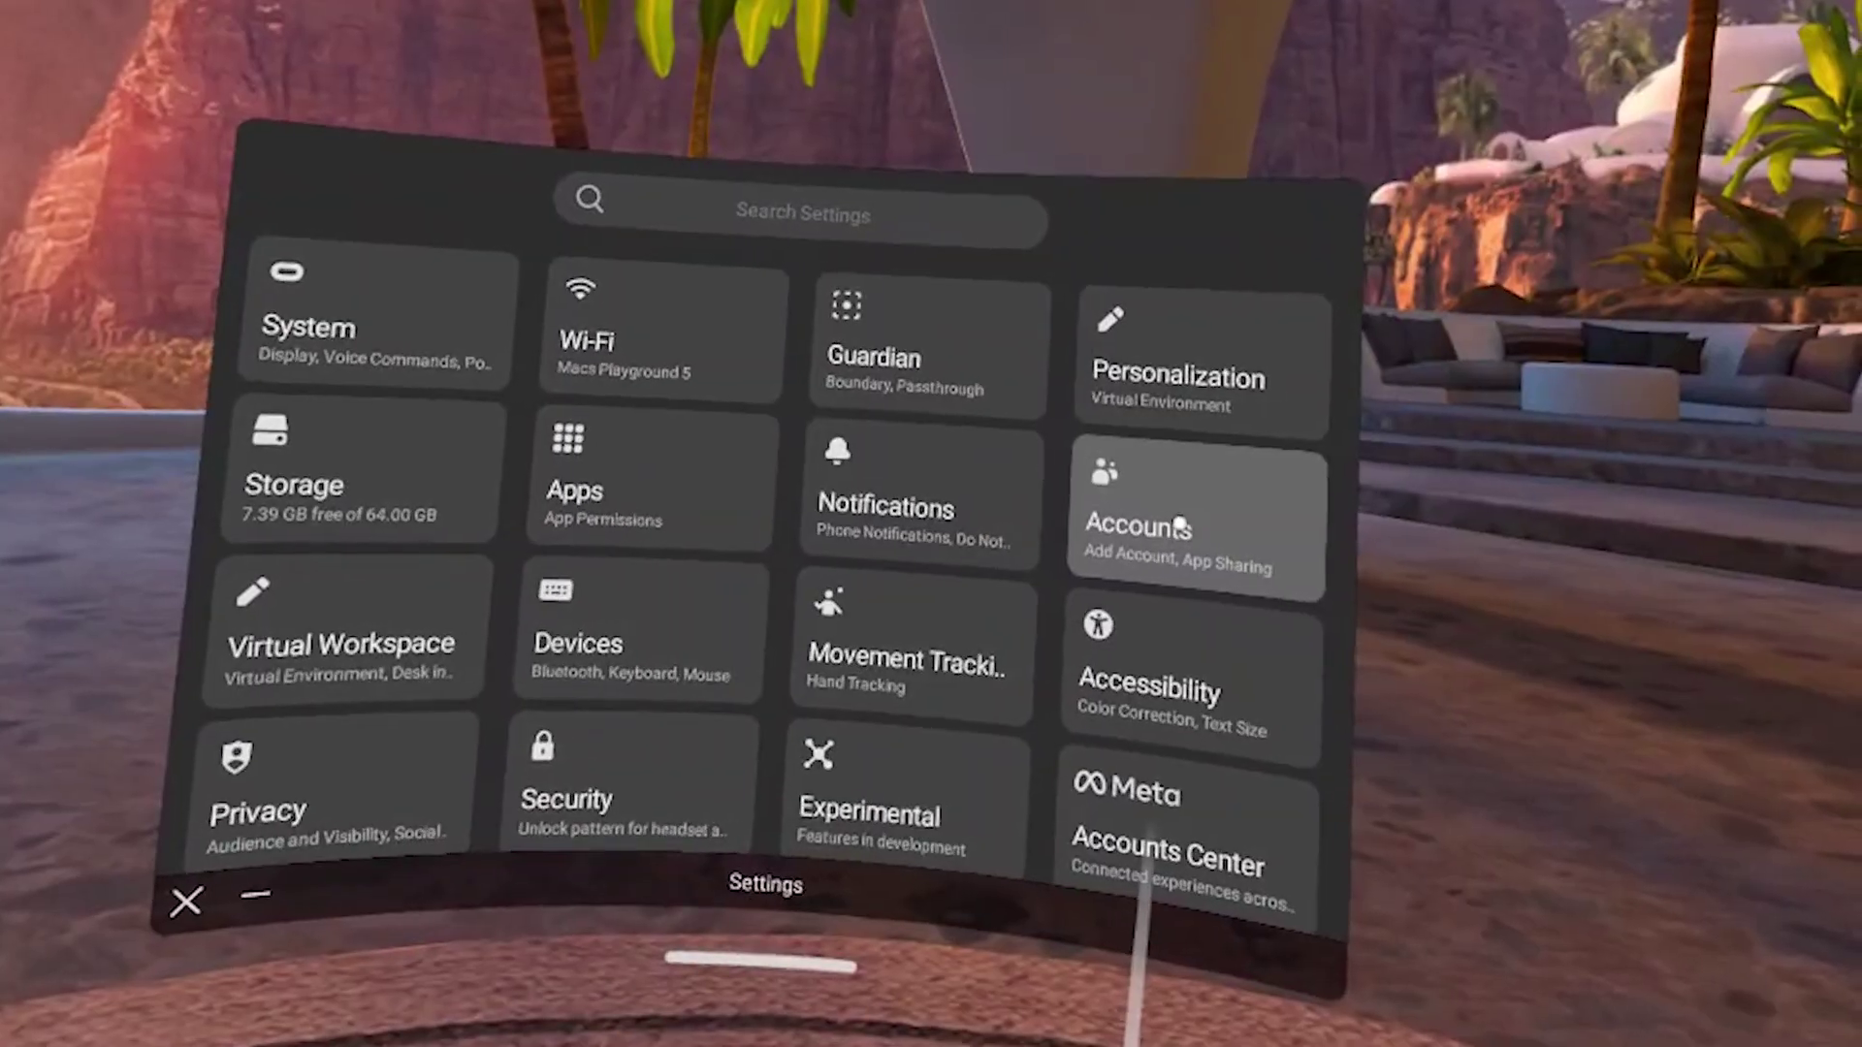
- Open the Accounts tile to view the admin account and App Sharing
click(1251, 630)
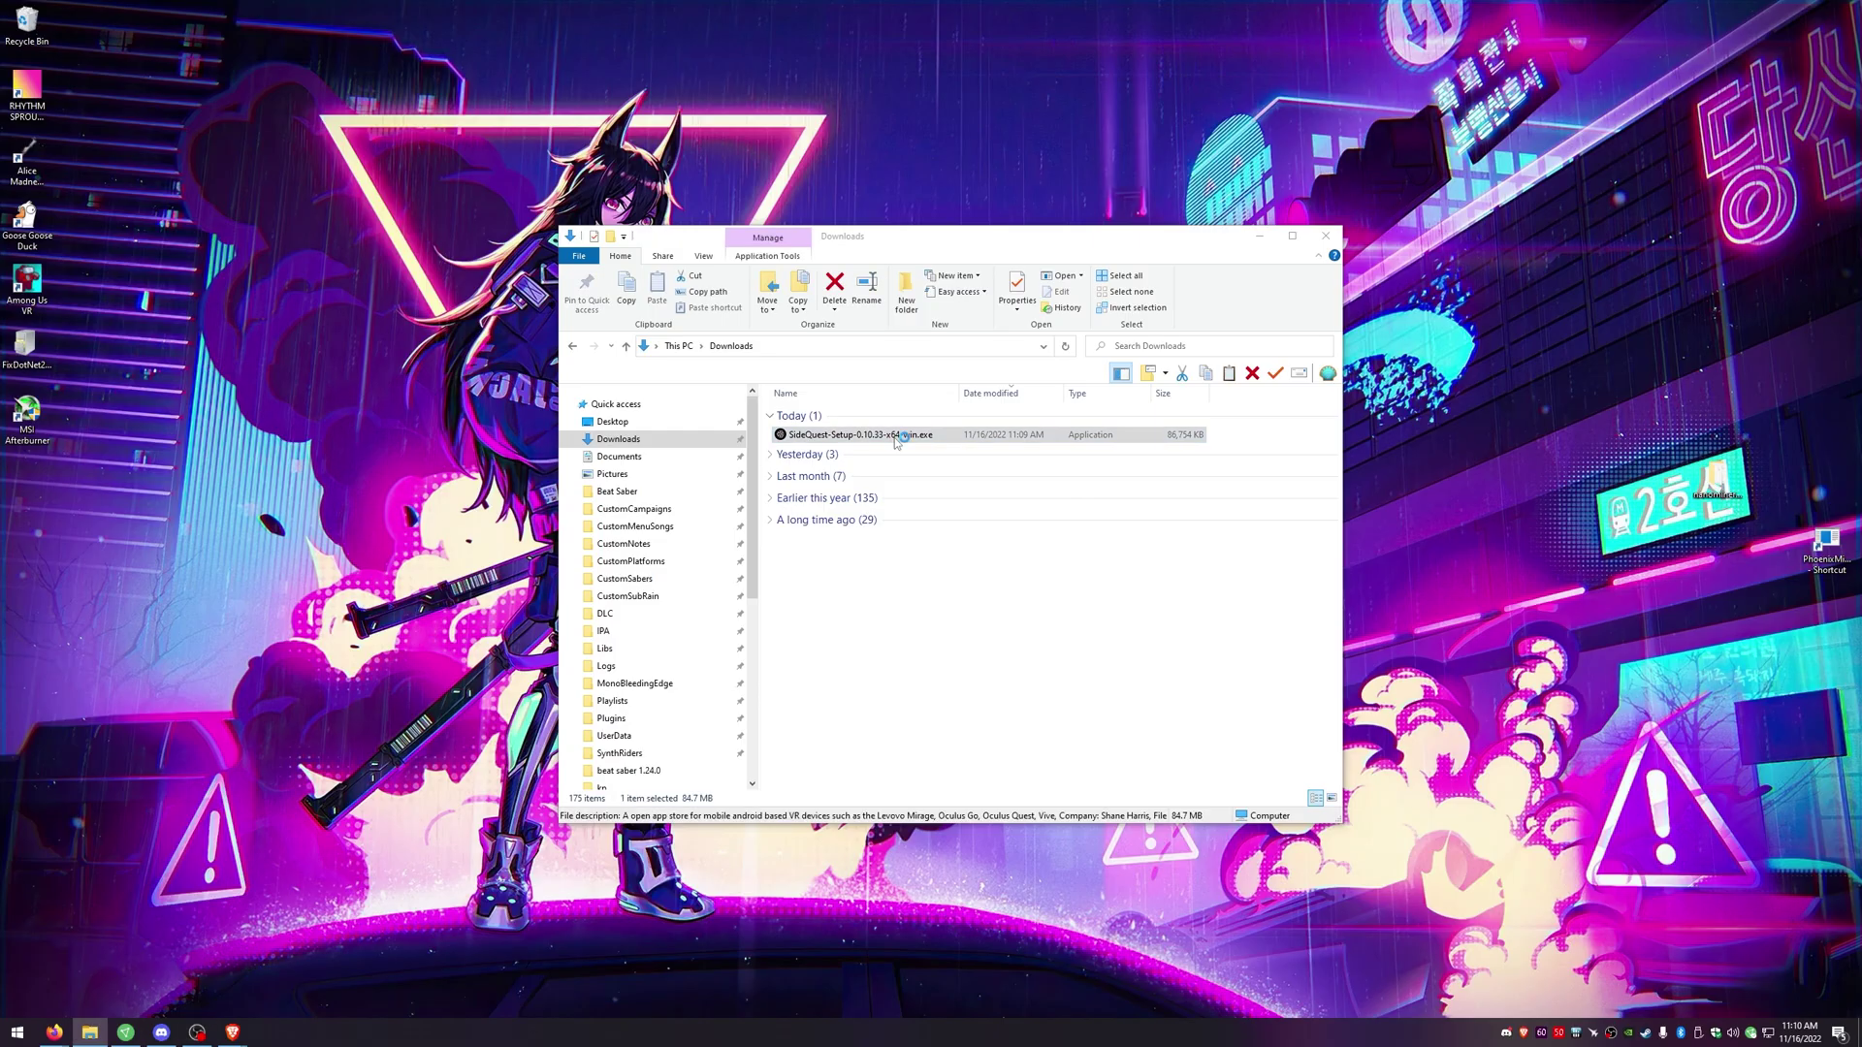
- Run the downloaded SideQuest Advanced Installer from the Downloads folder
double_click(894, 438)
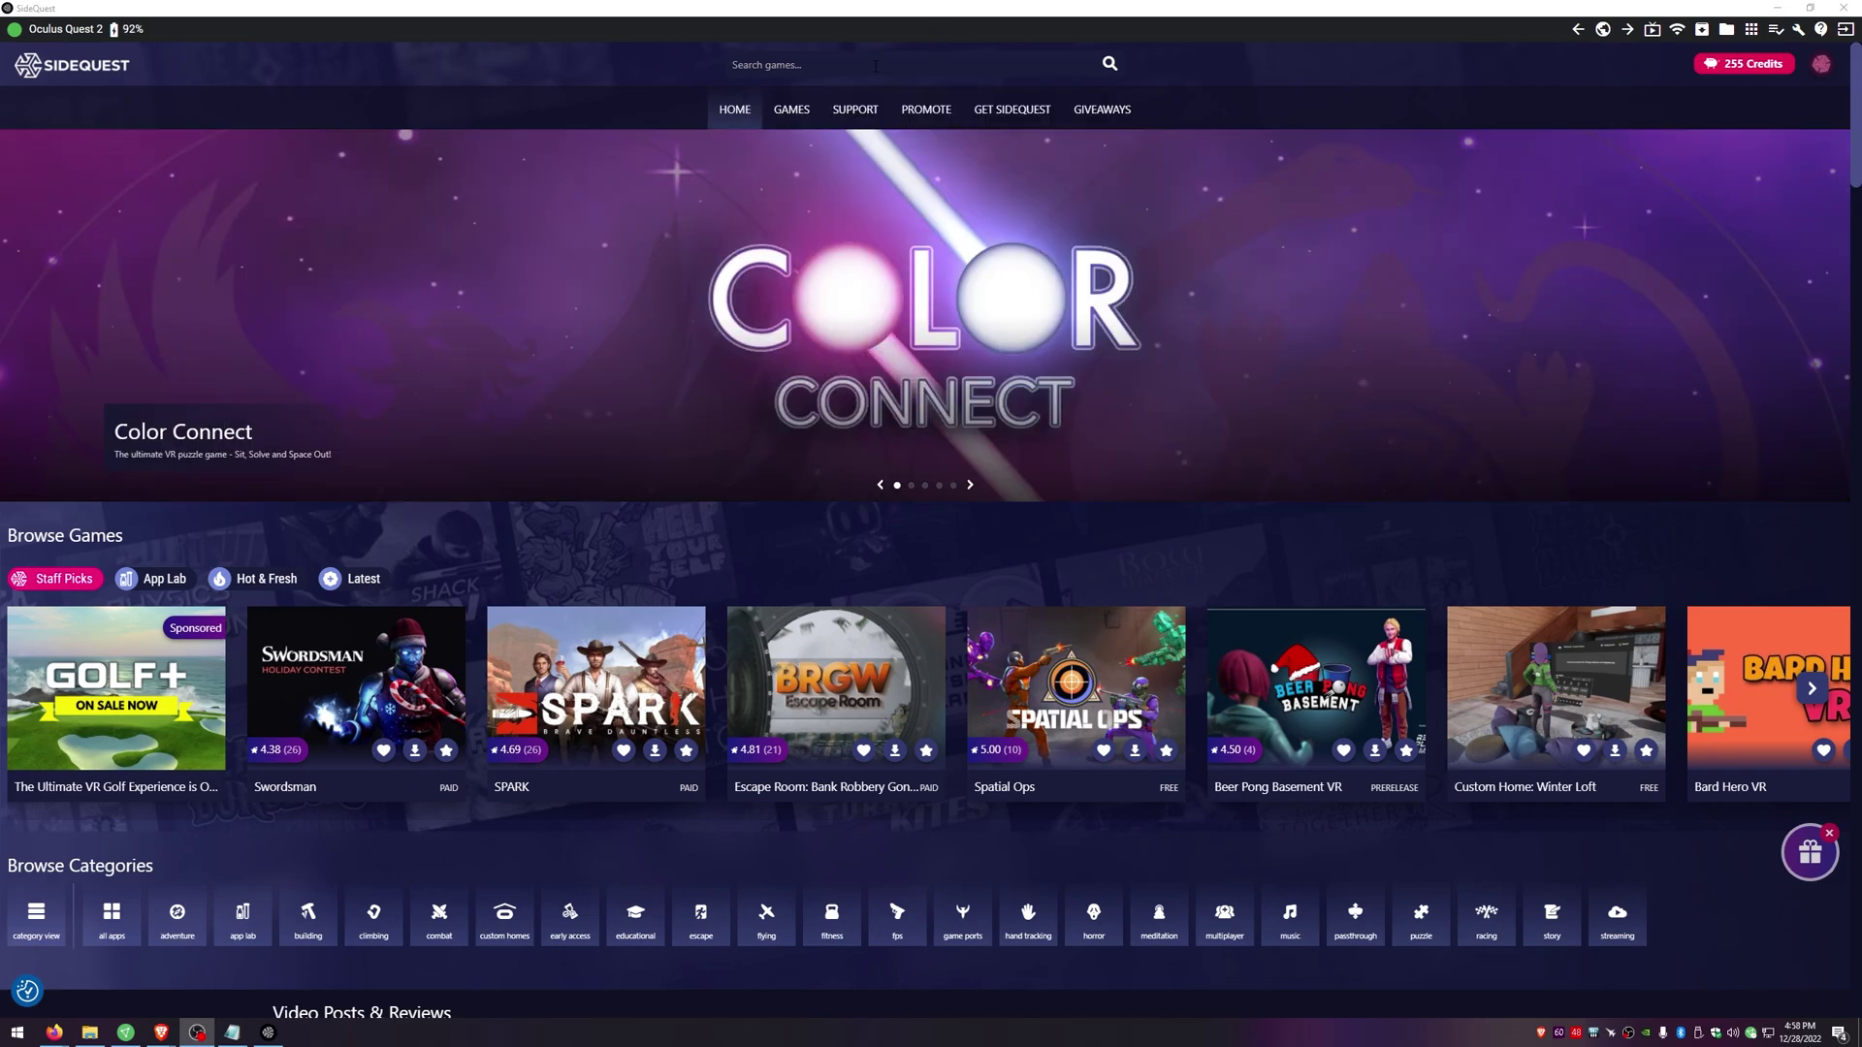
- Search SideQuest for bmbf and sideload the BMBF app onto the Quest headset
click(875, 66)
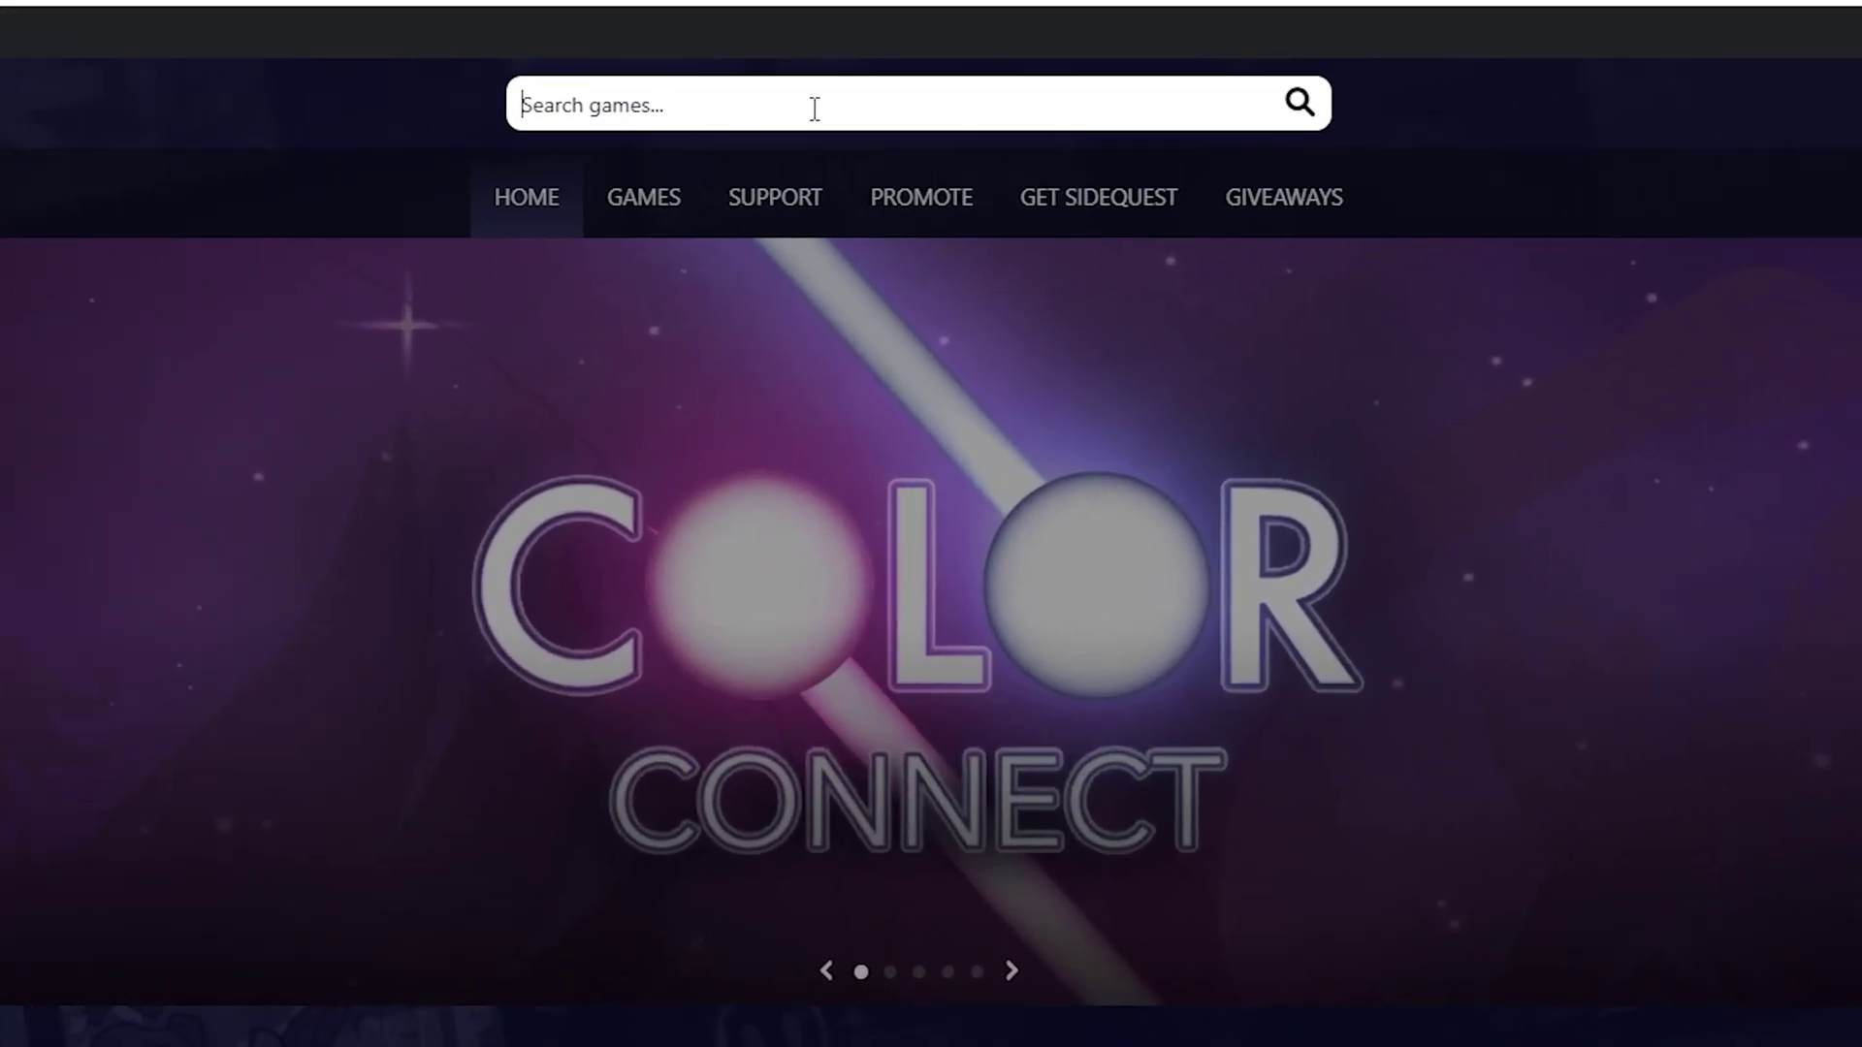
text(bmbf)
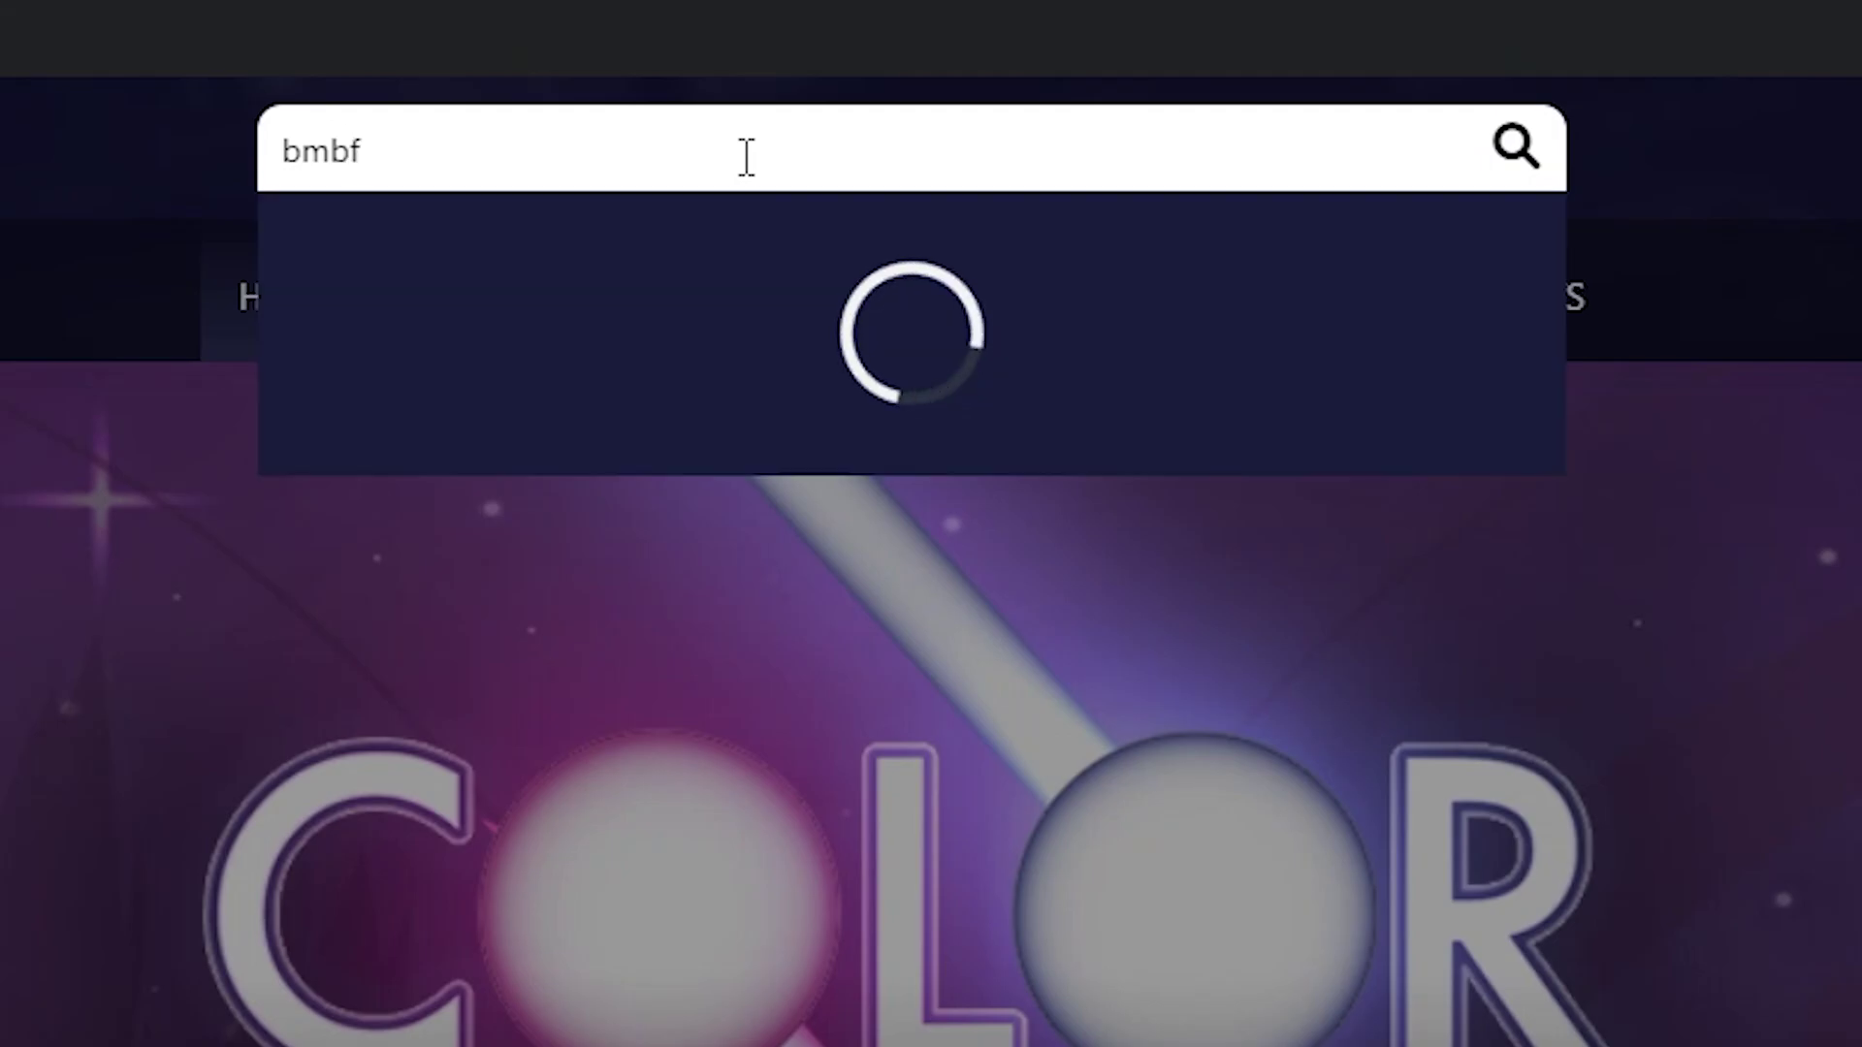
key(Return)
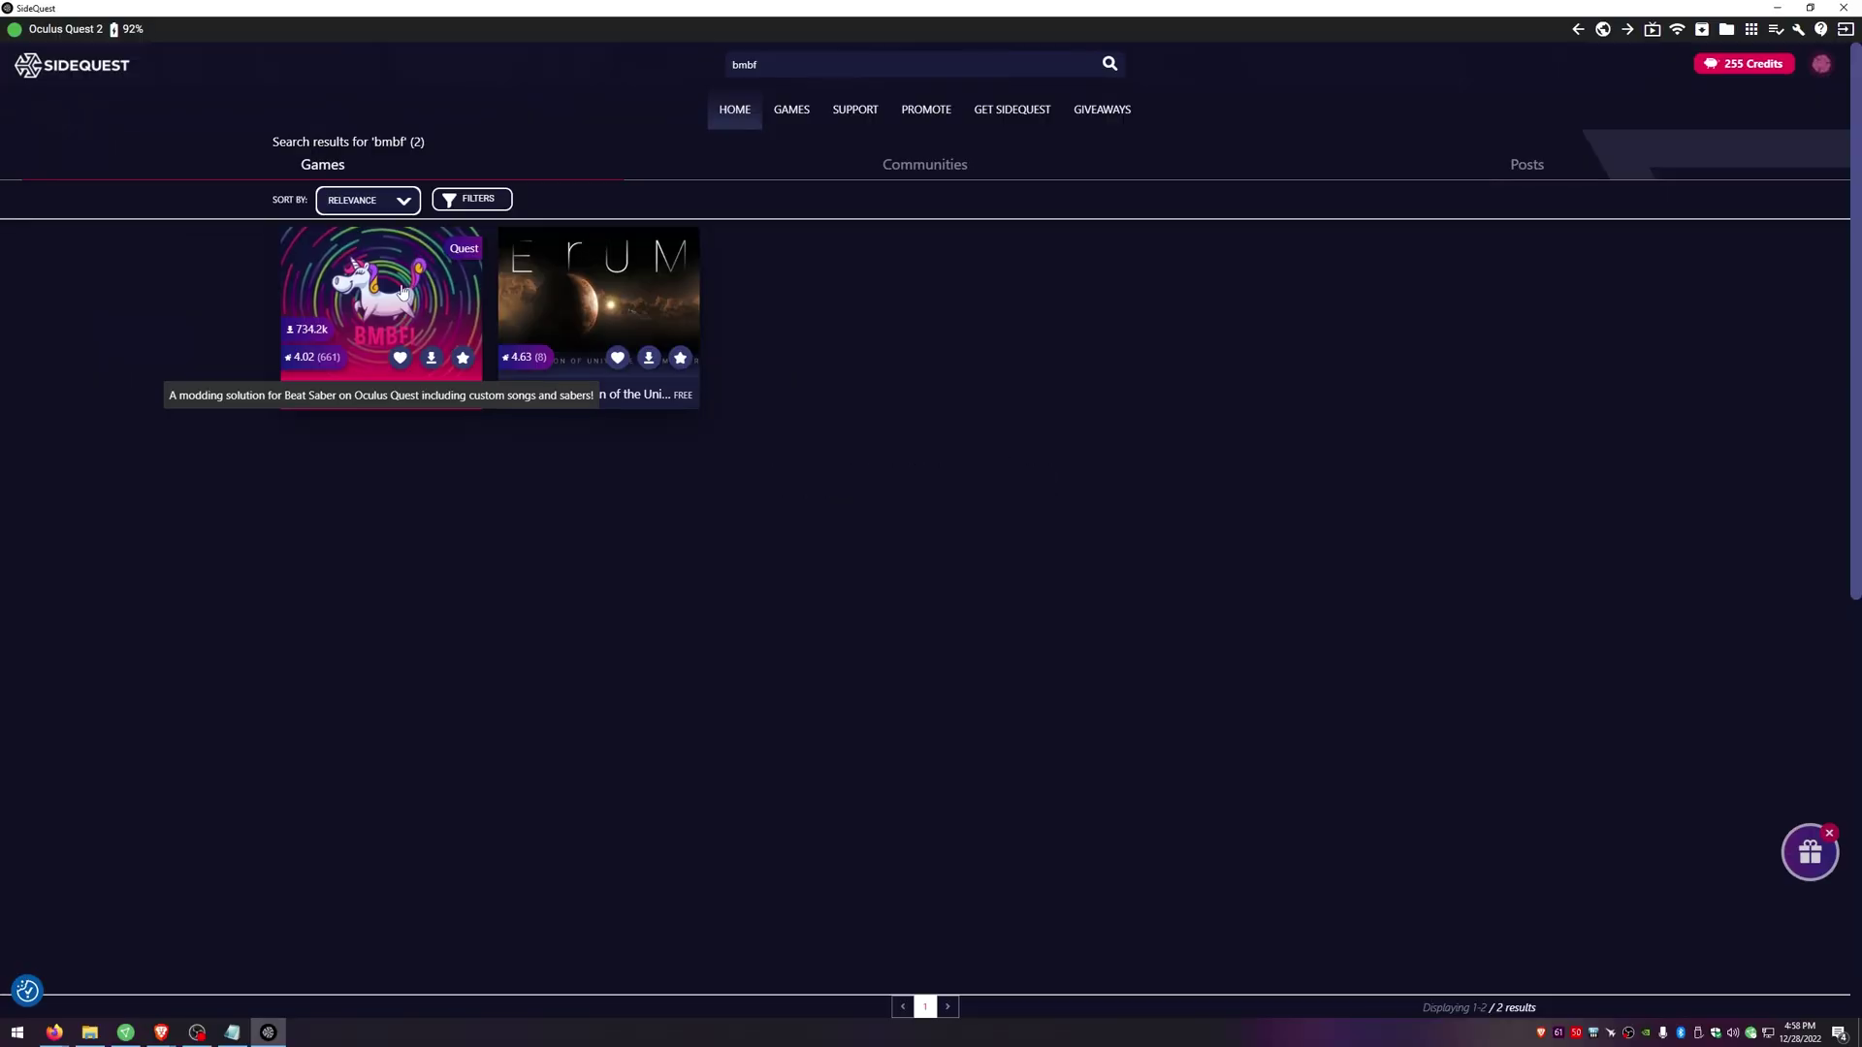
click(402, 291)
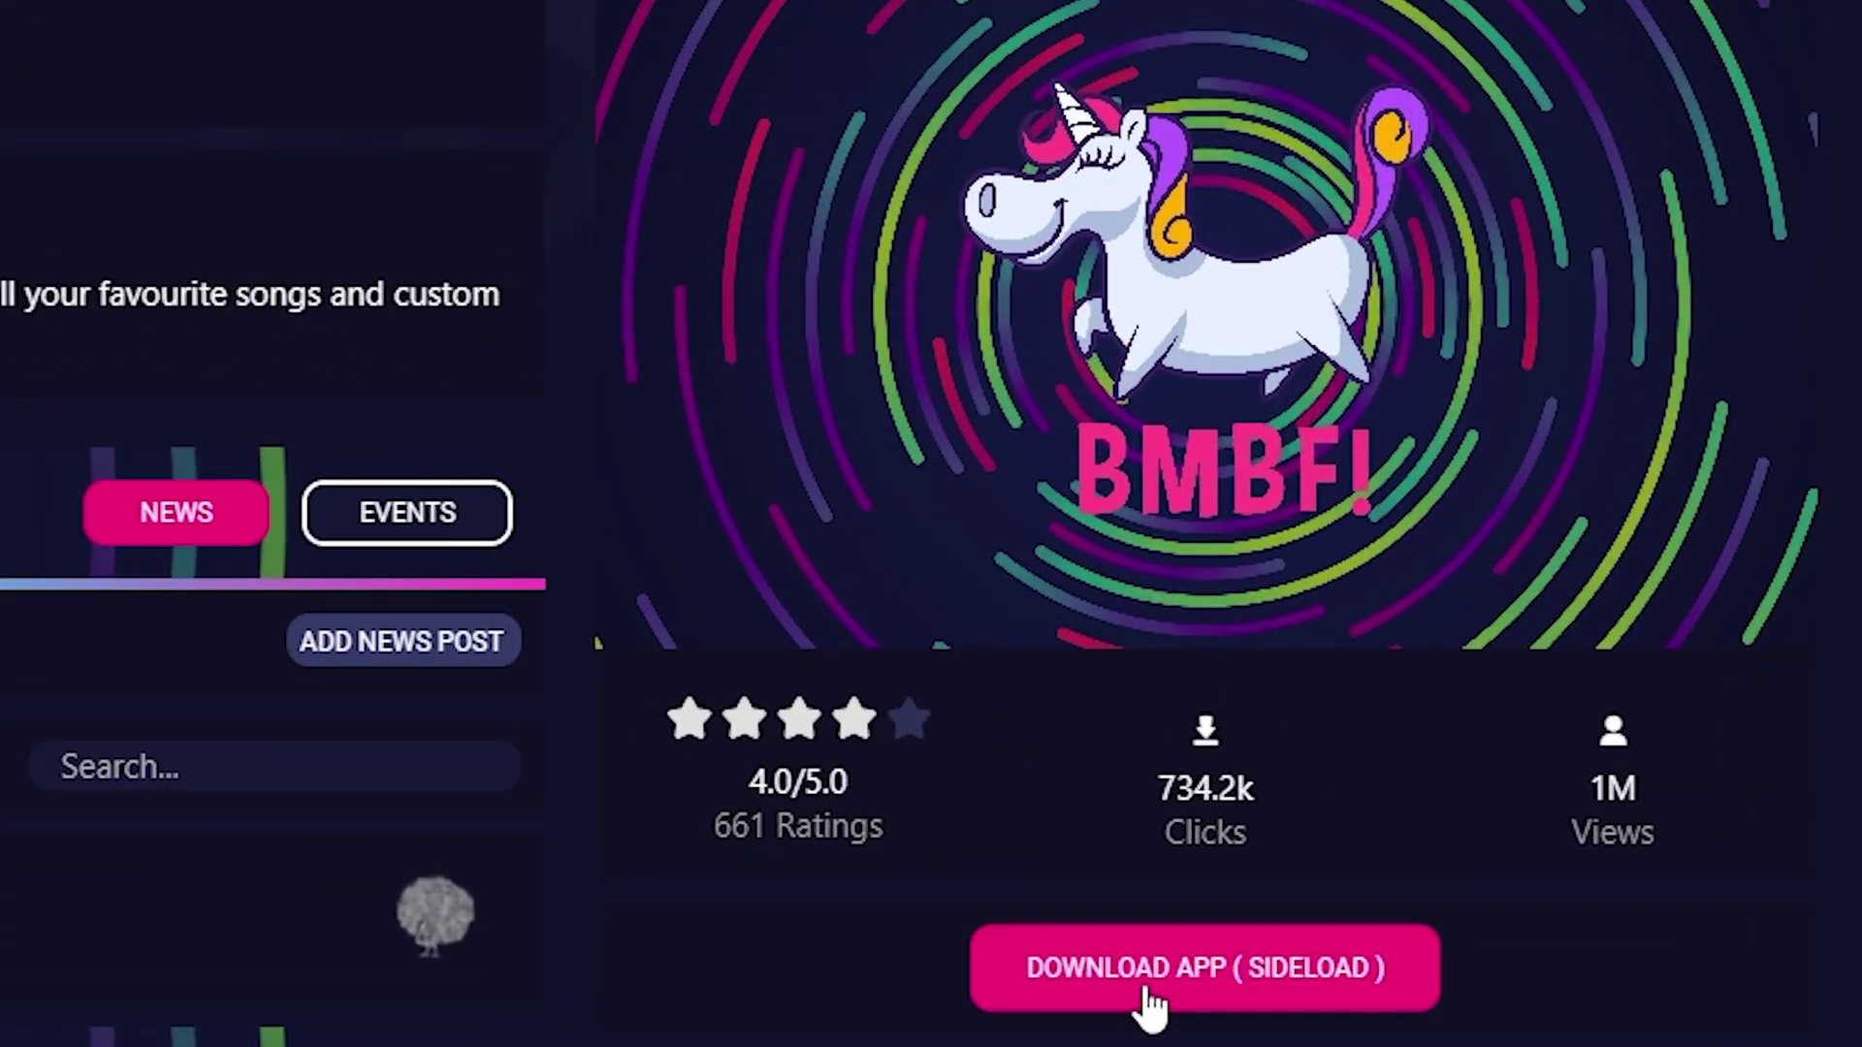
click(1149, 1003)
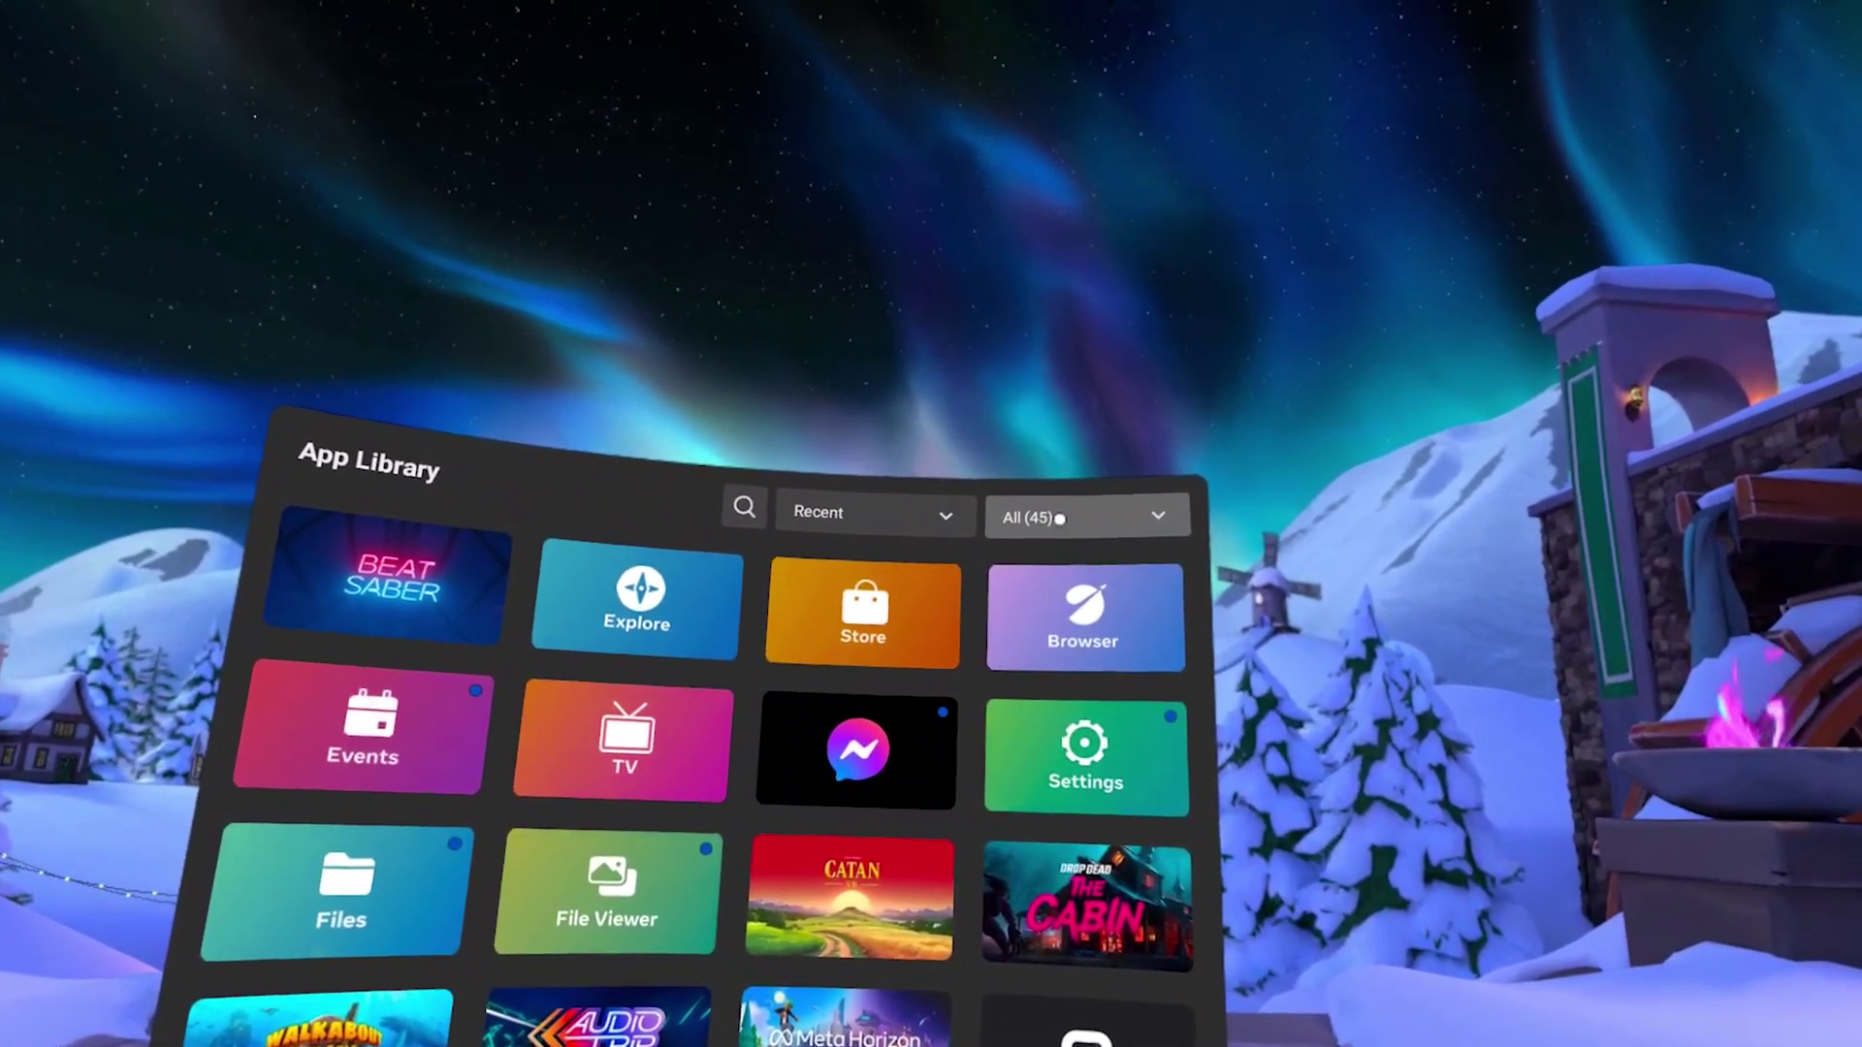
- Filter the App Library to show only Unknown Sources apps
click(1061, 517)
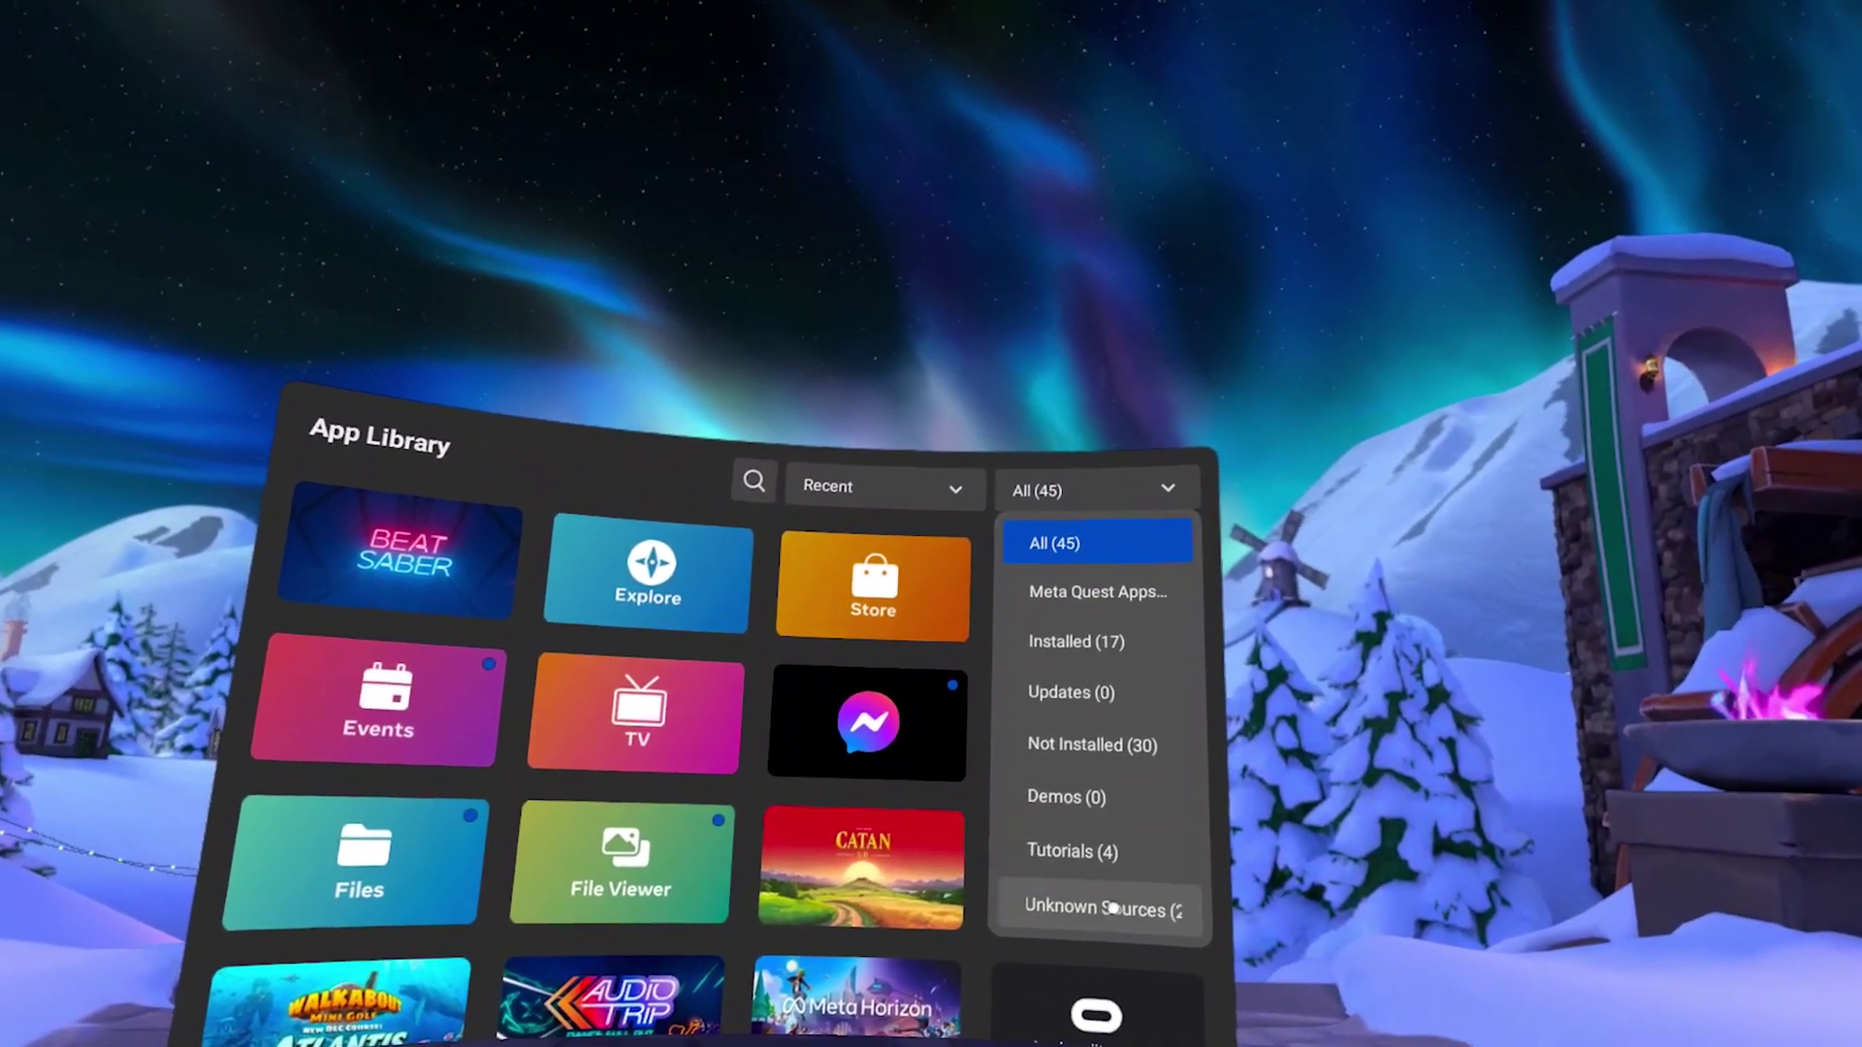
click(1124, 921)
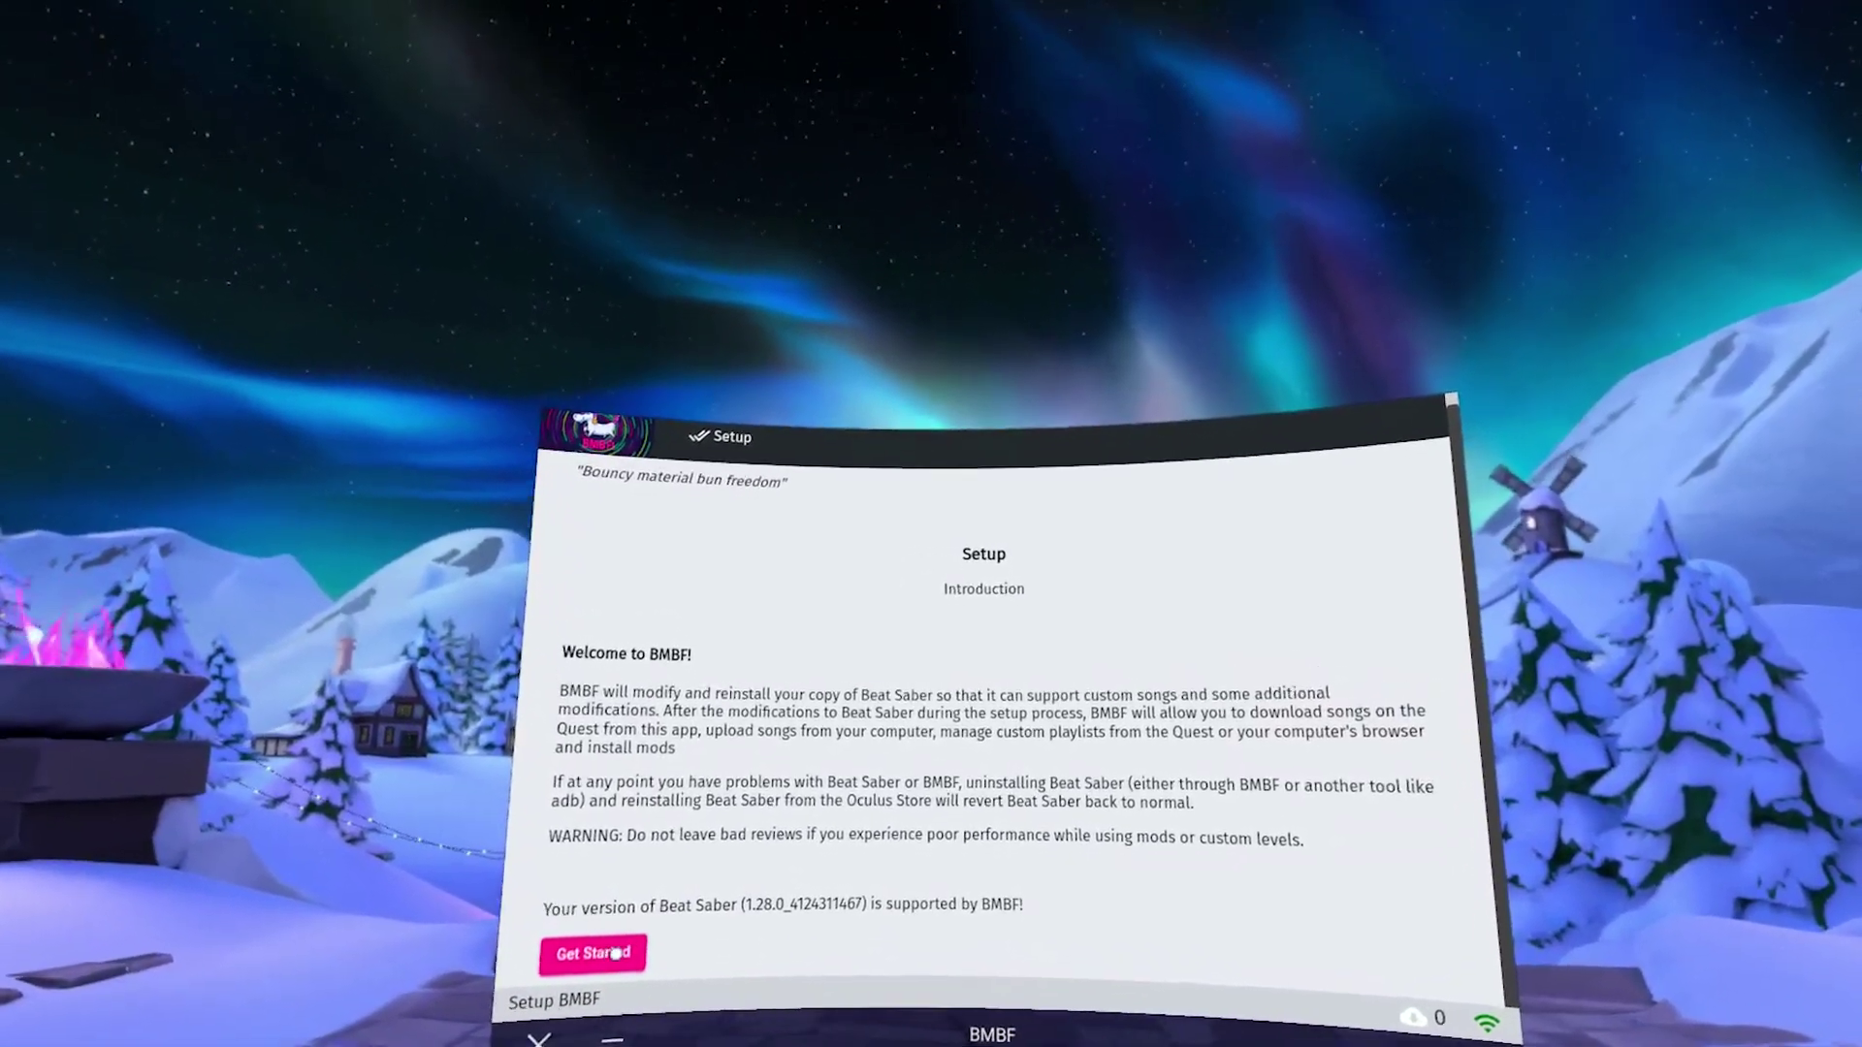
- Start BMBF setup and confirm uninstalling the original Beat Saber
click(553, 946)
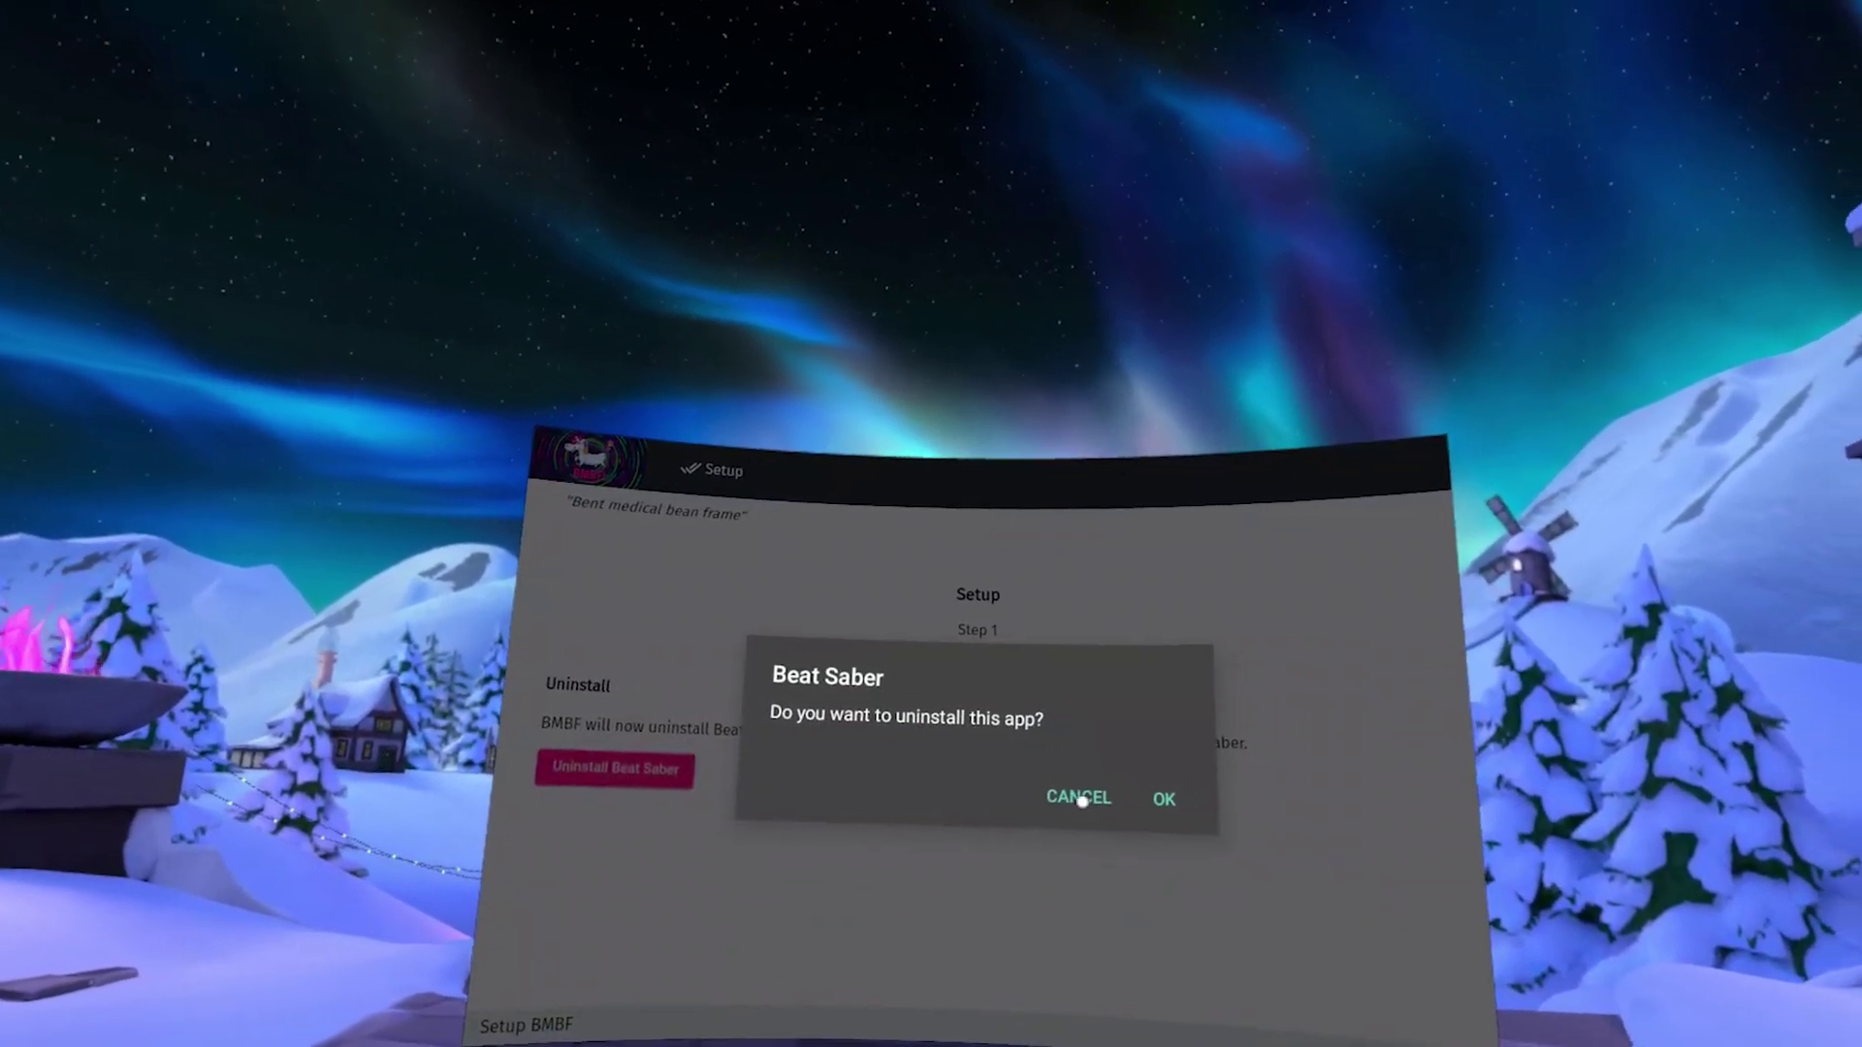
click(1167, 798)
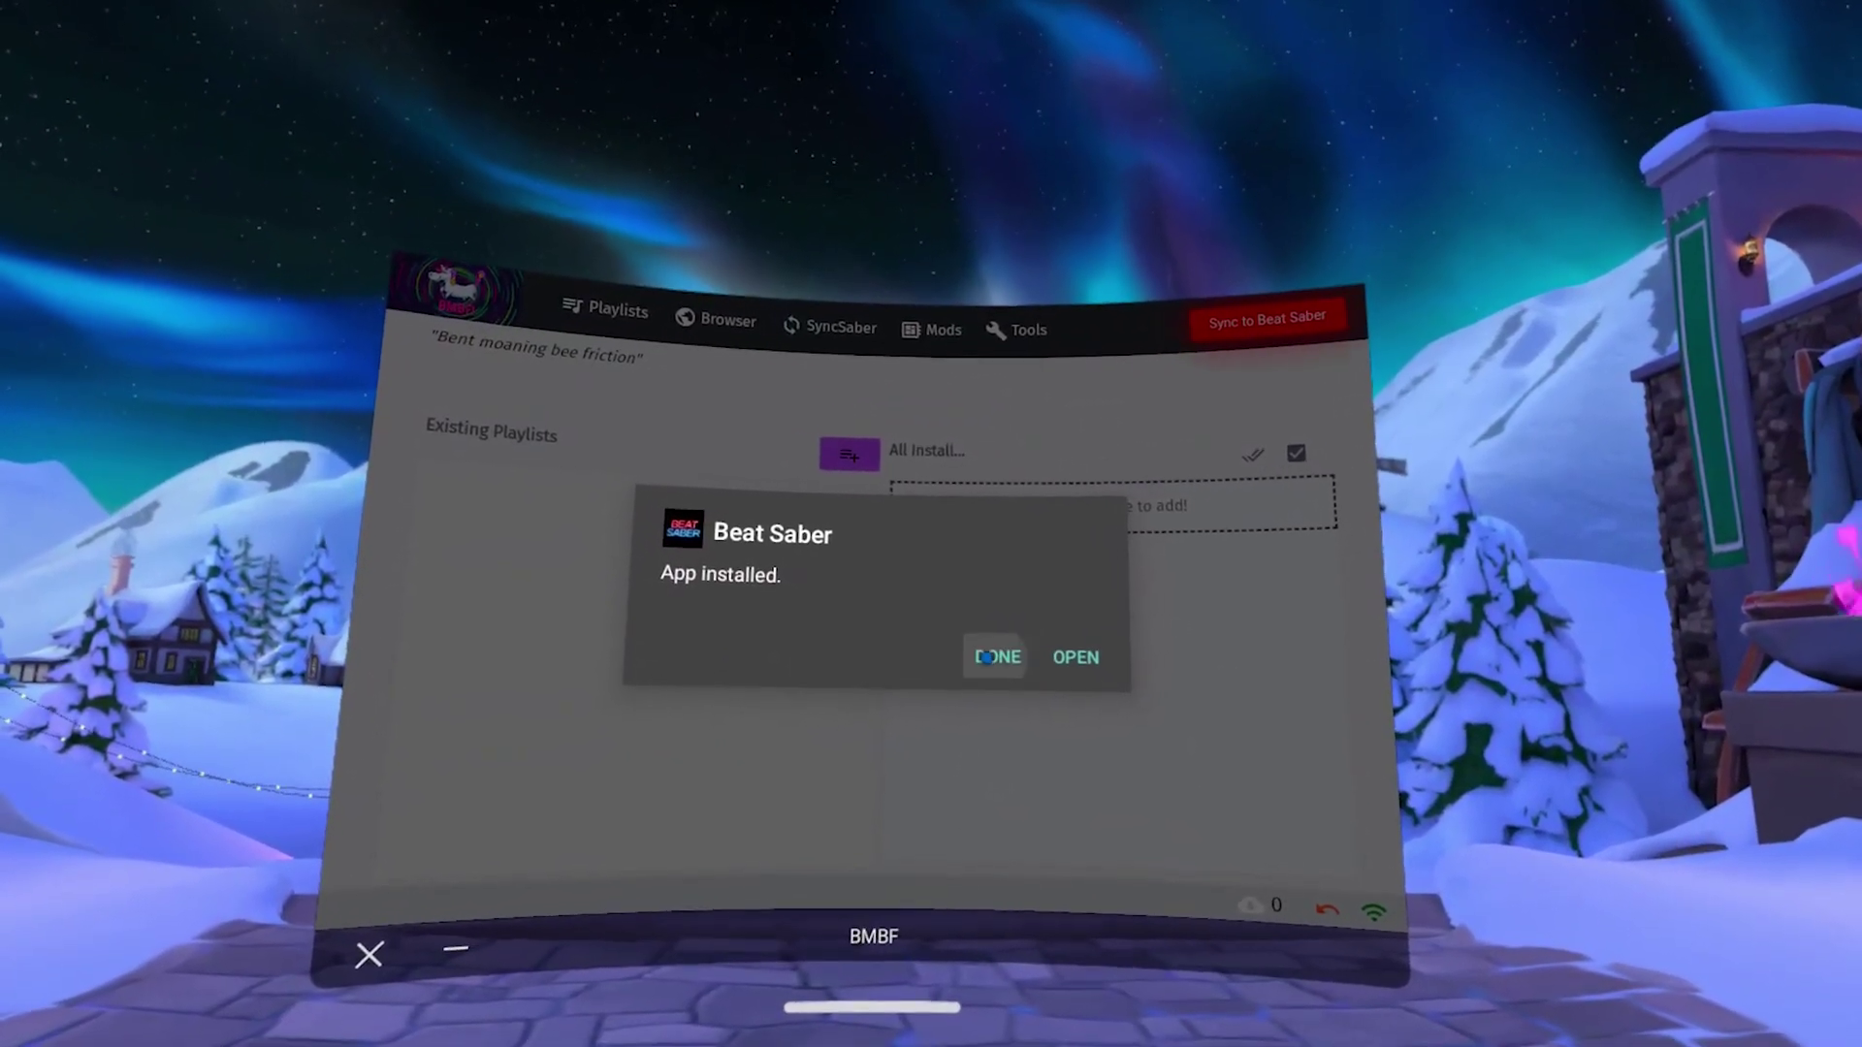
- Dismiss the installed notice, sync mods to Beat Saber, close BMBF, and list All apps
click(993, 659)
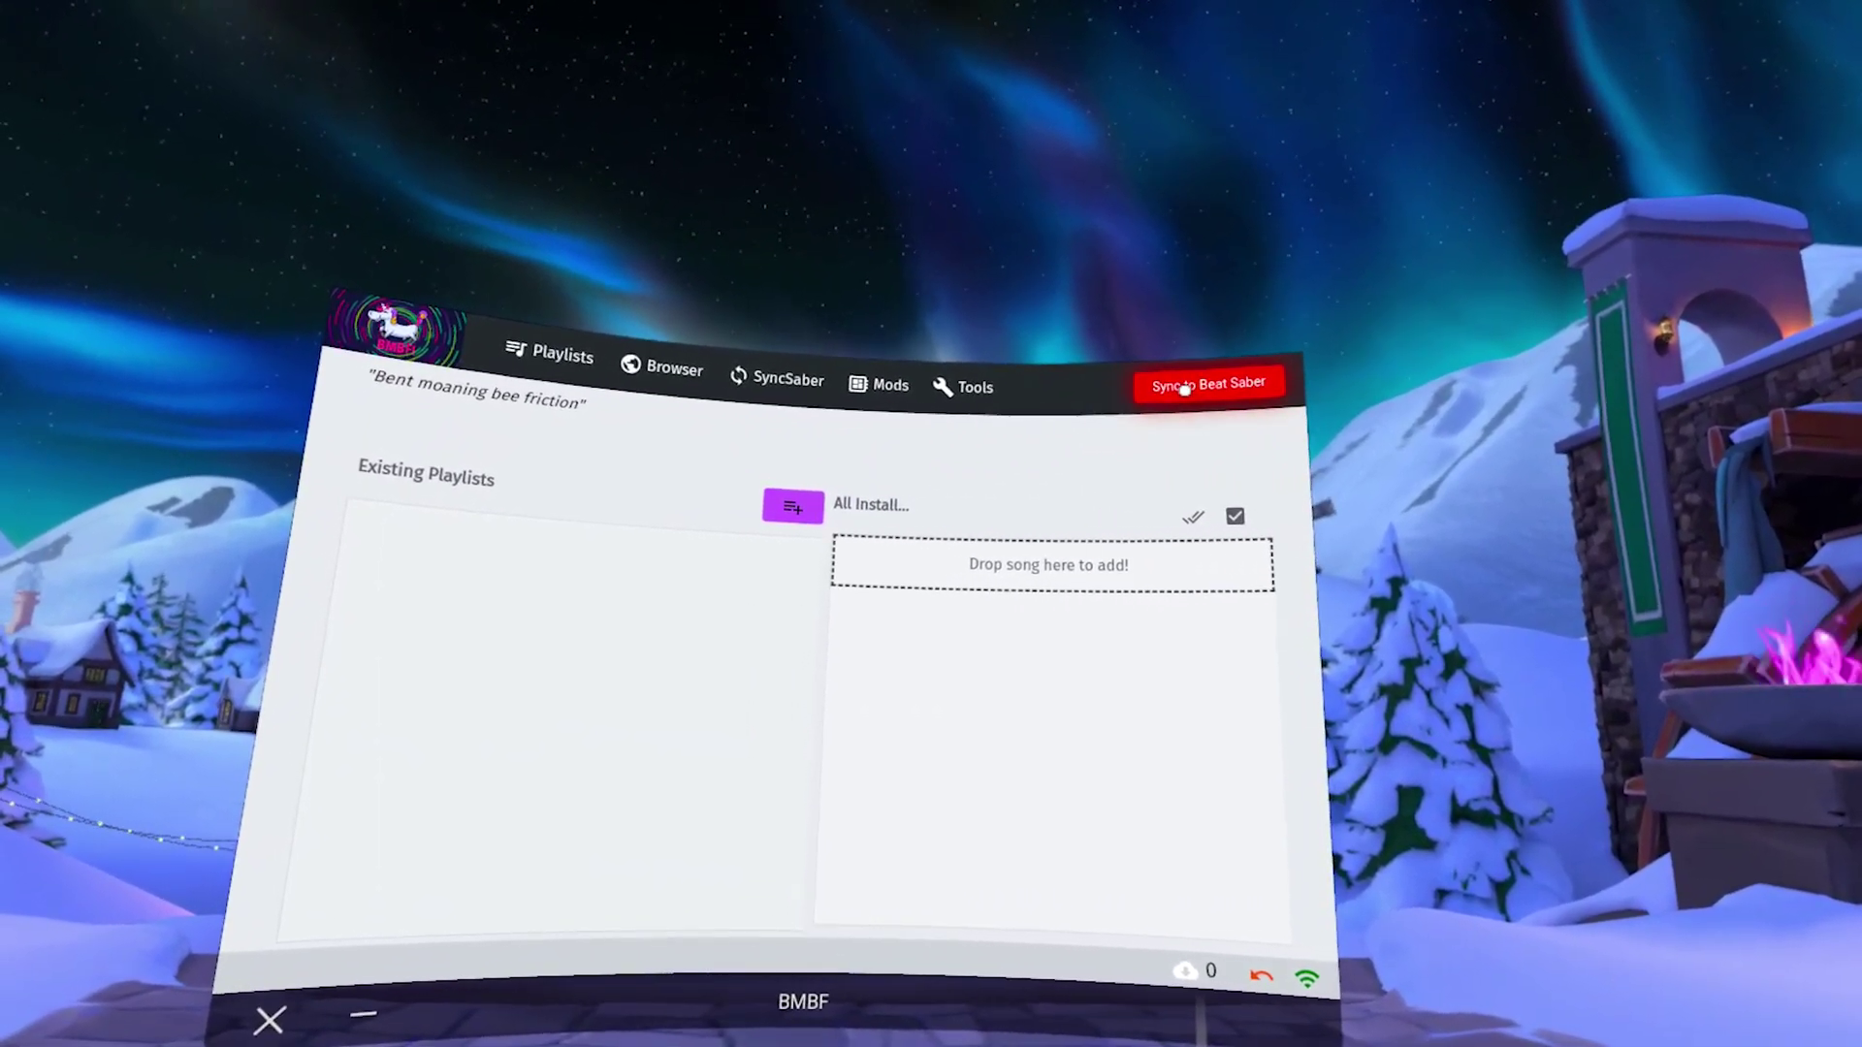
click(1183, 388)
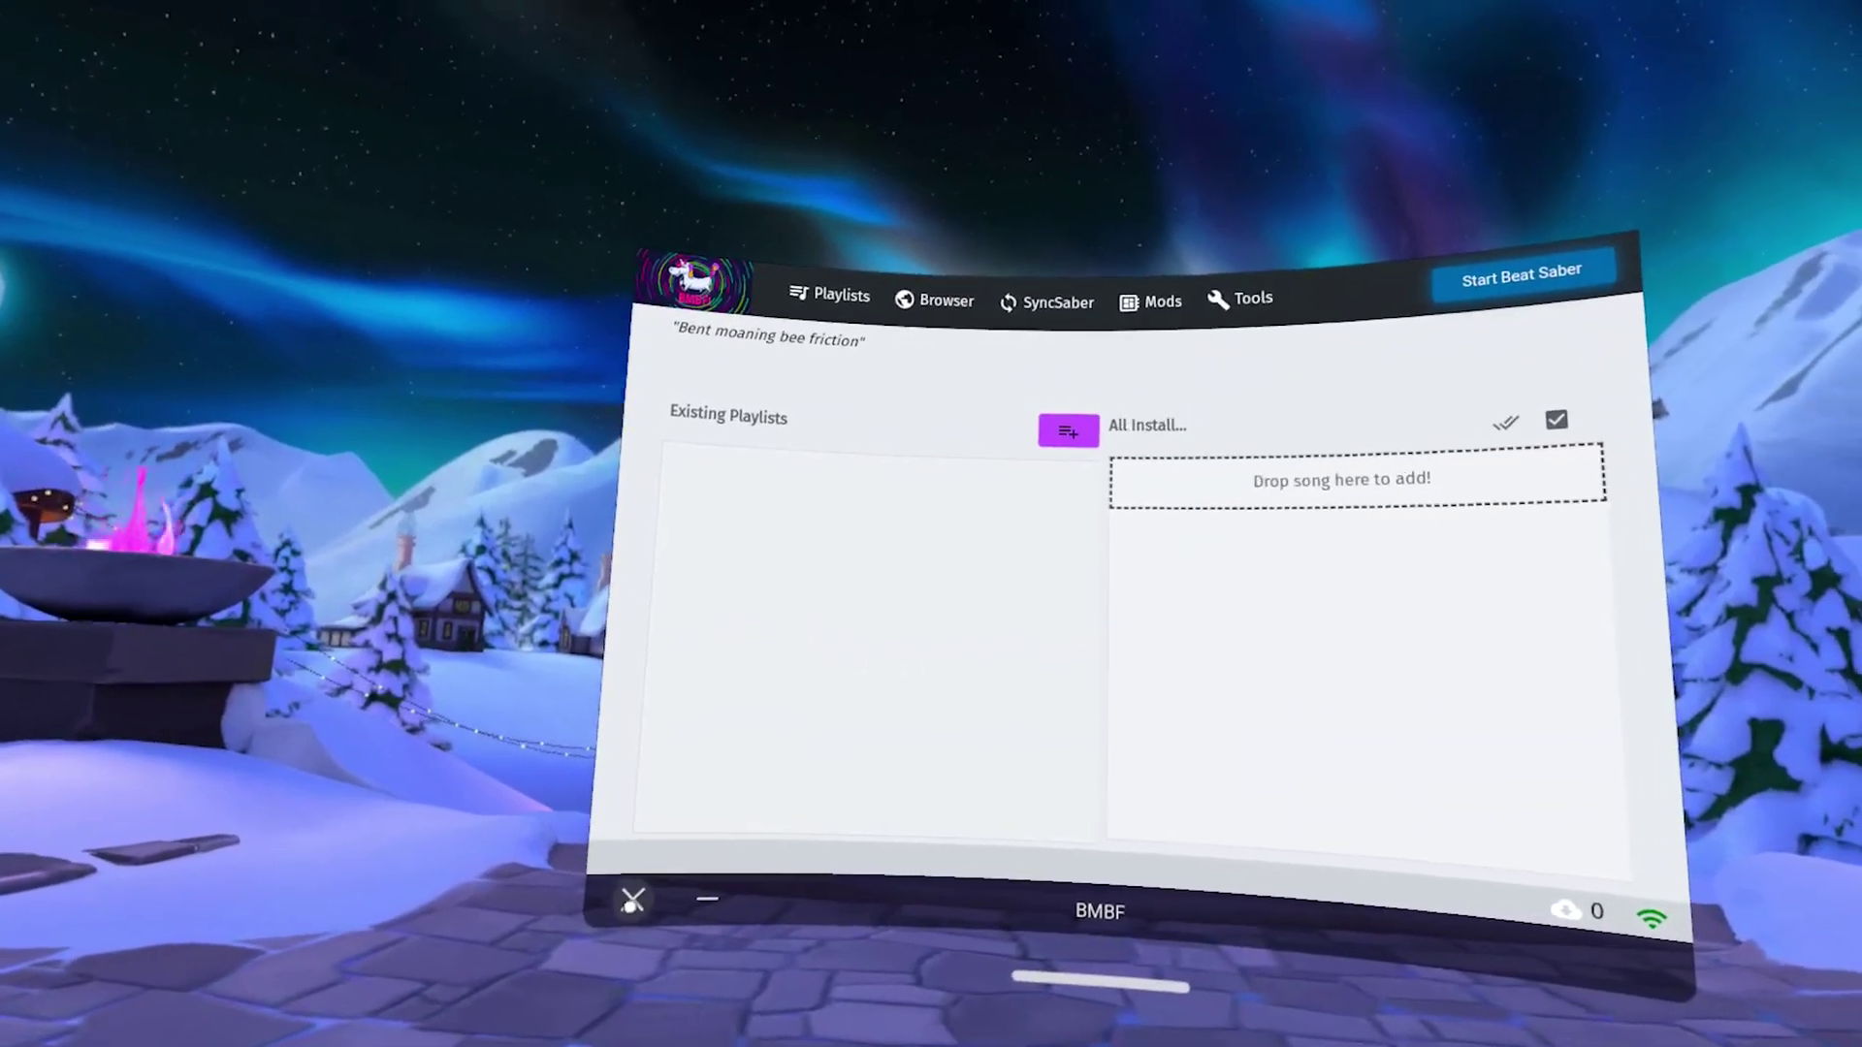
click(392, 1008)
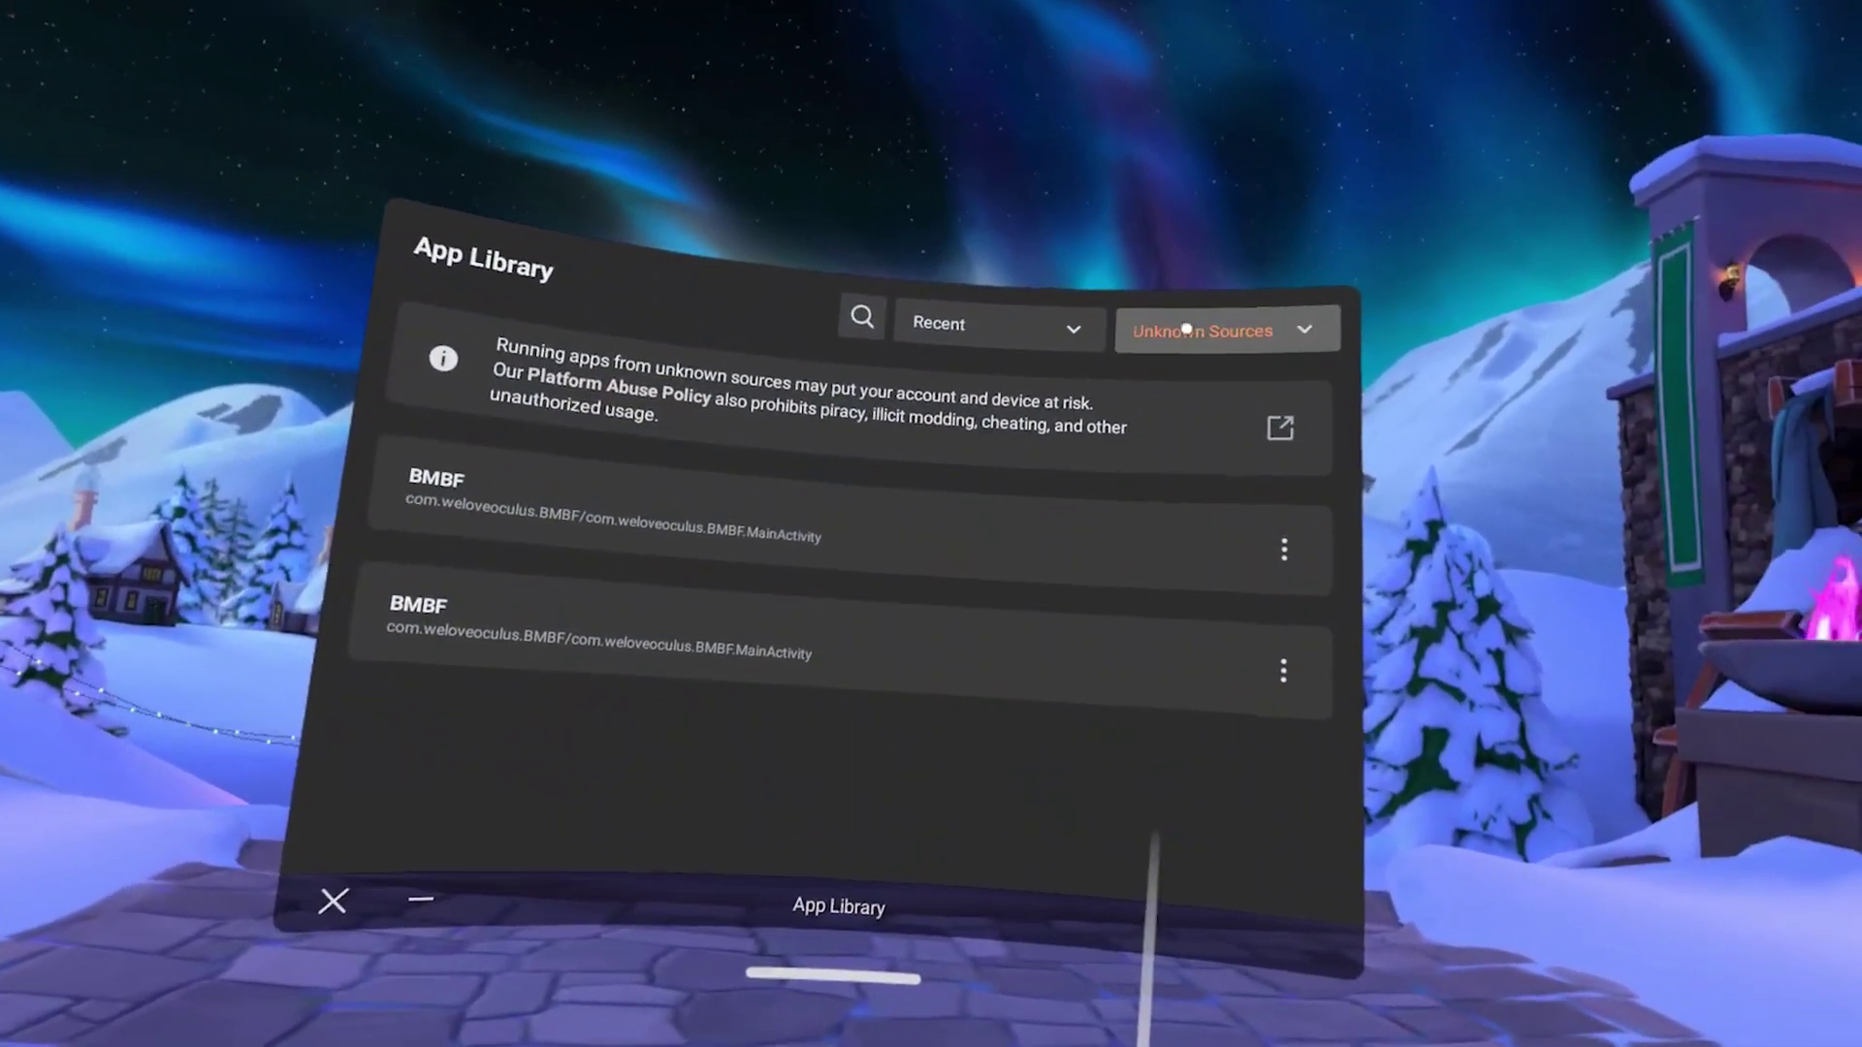
click(1386, 251)
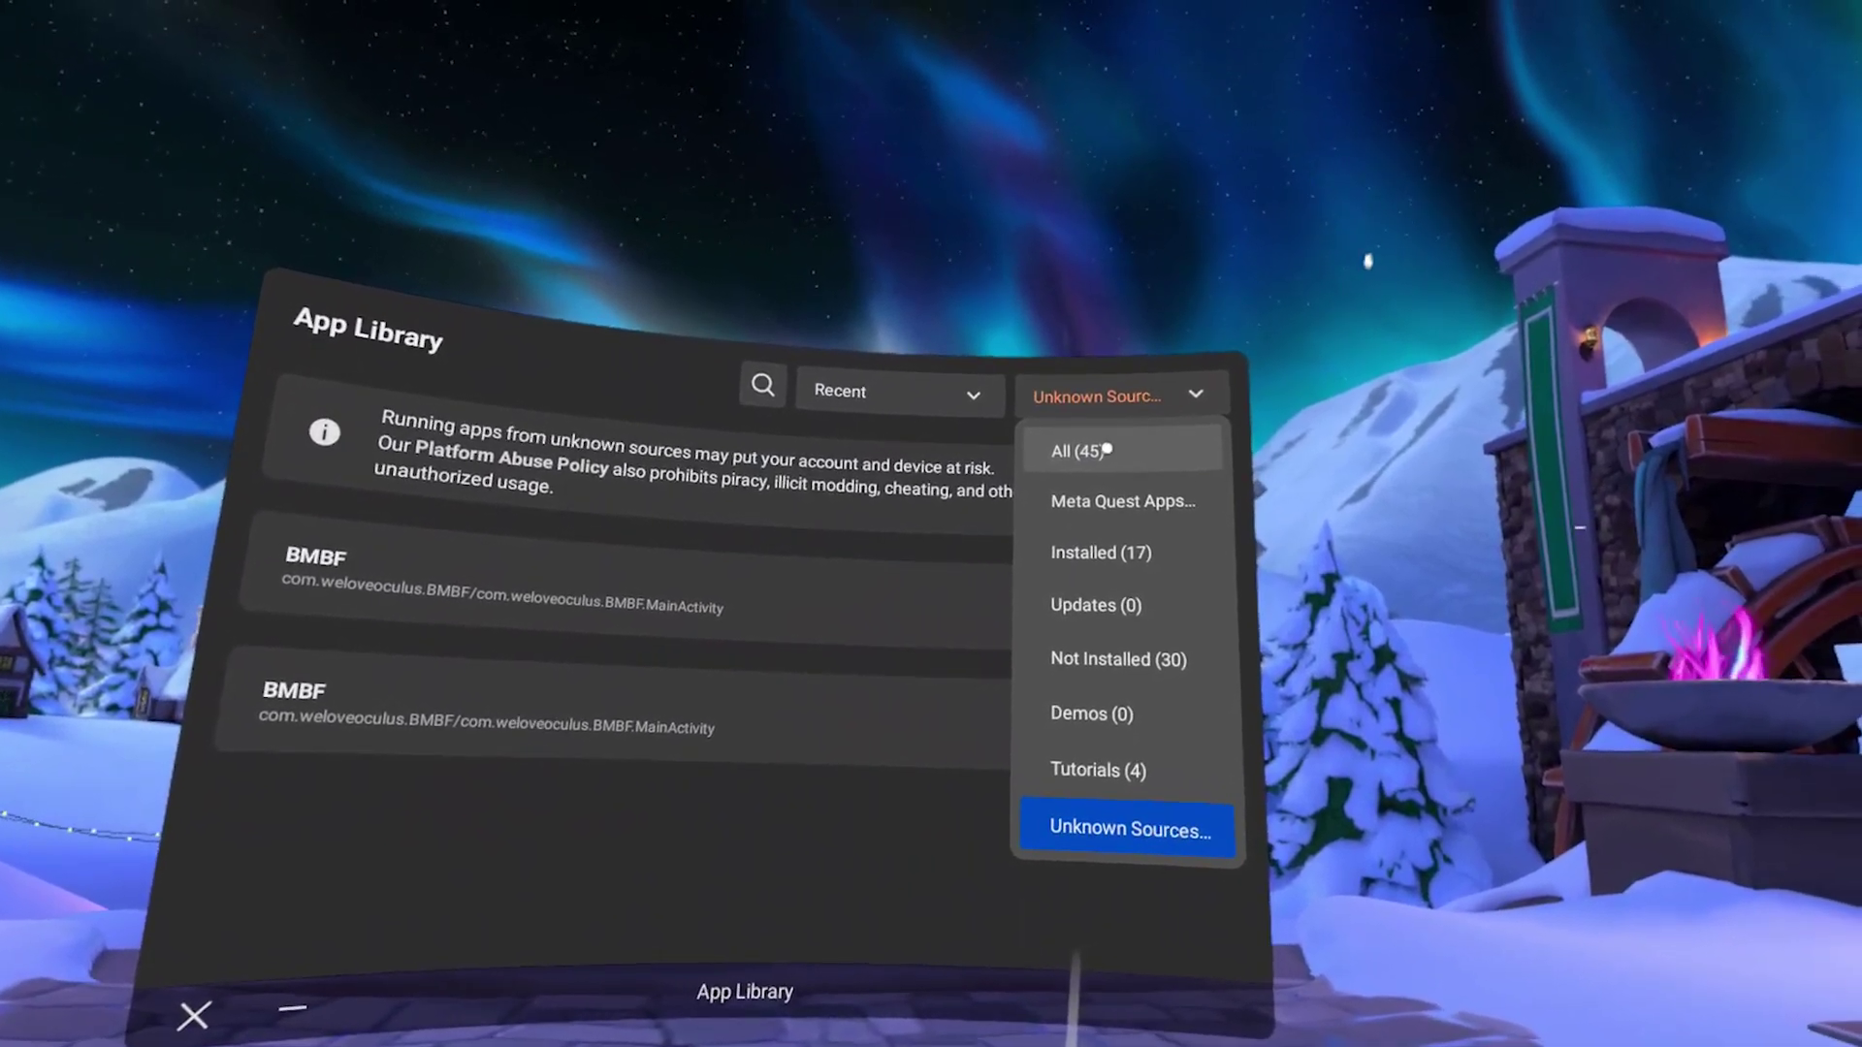
click(1107, 449)
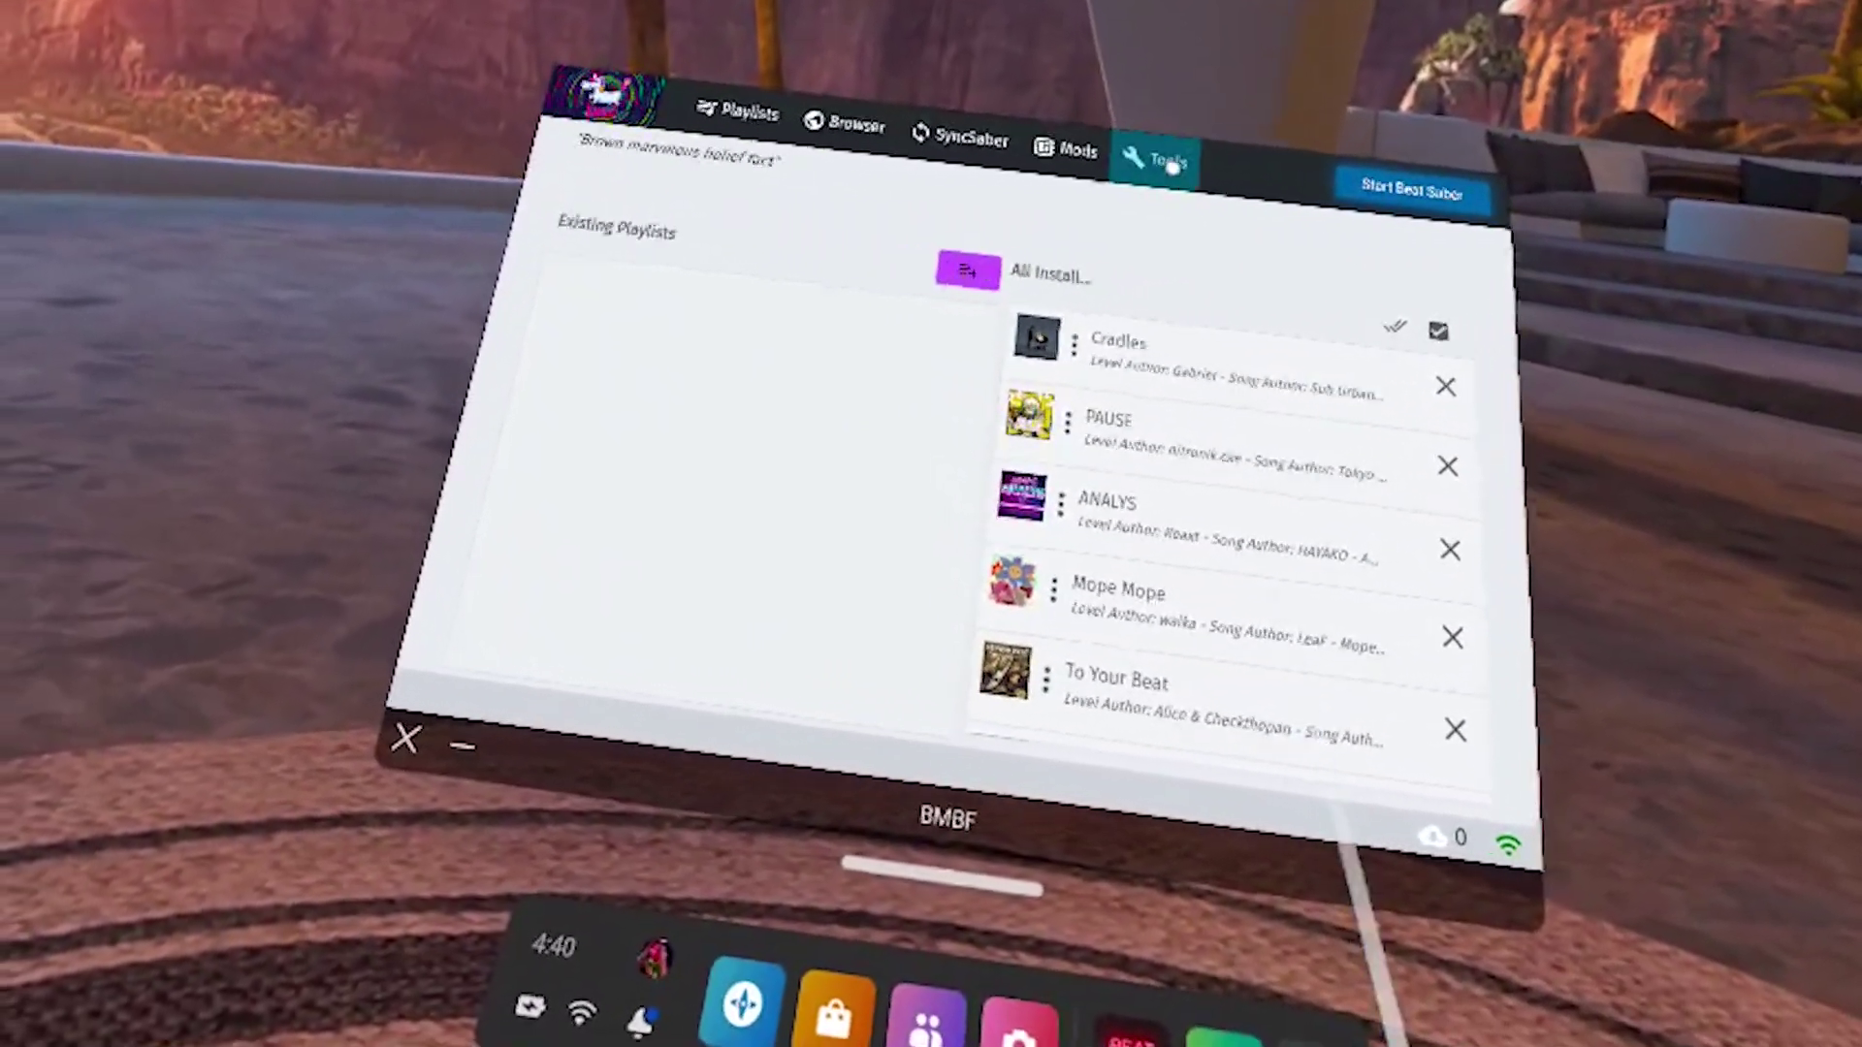
- Run Check Core Mod Updates from the Tools tab to confirm core mods are current
click(1171, 167)
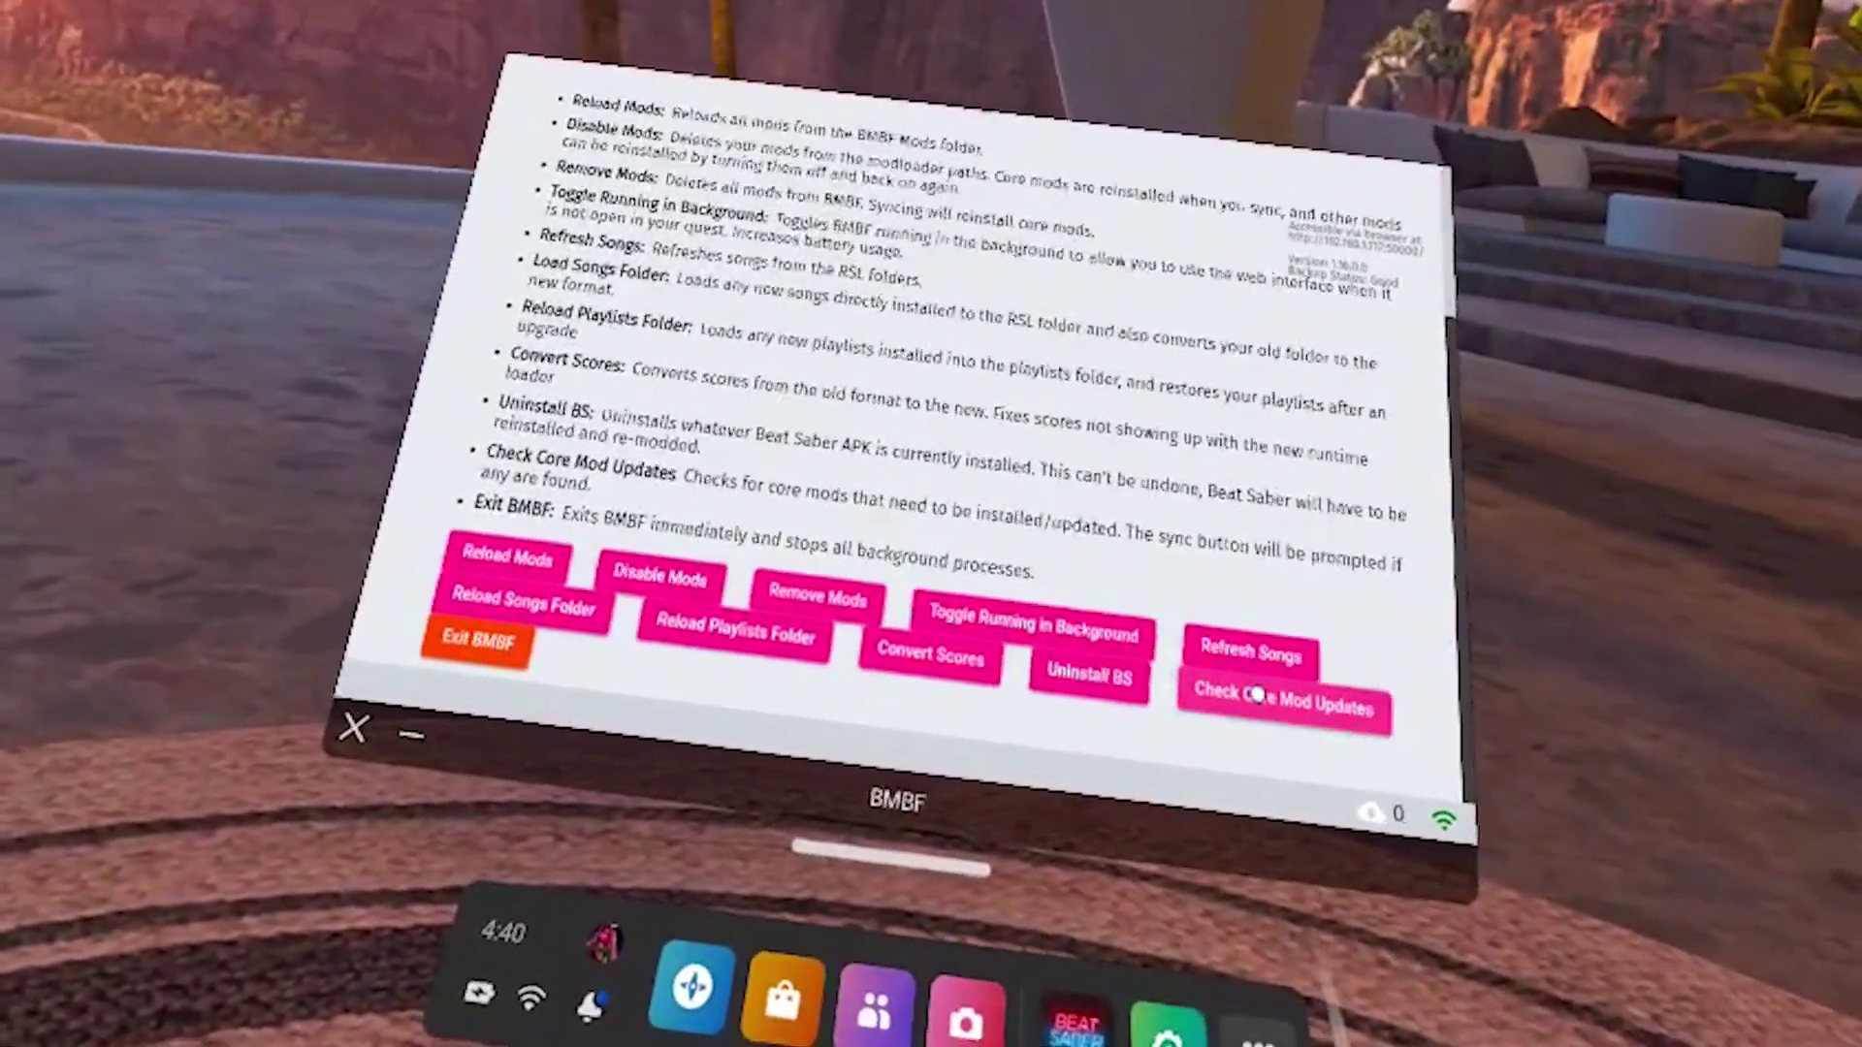
click(1257, 695)
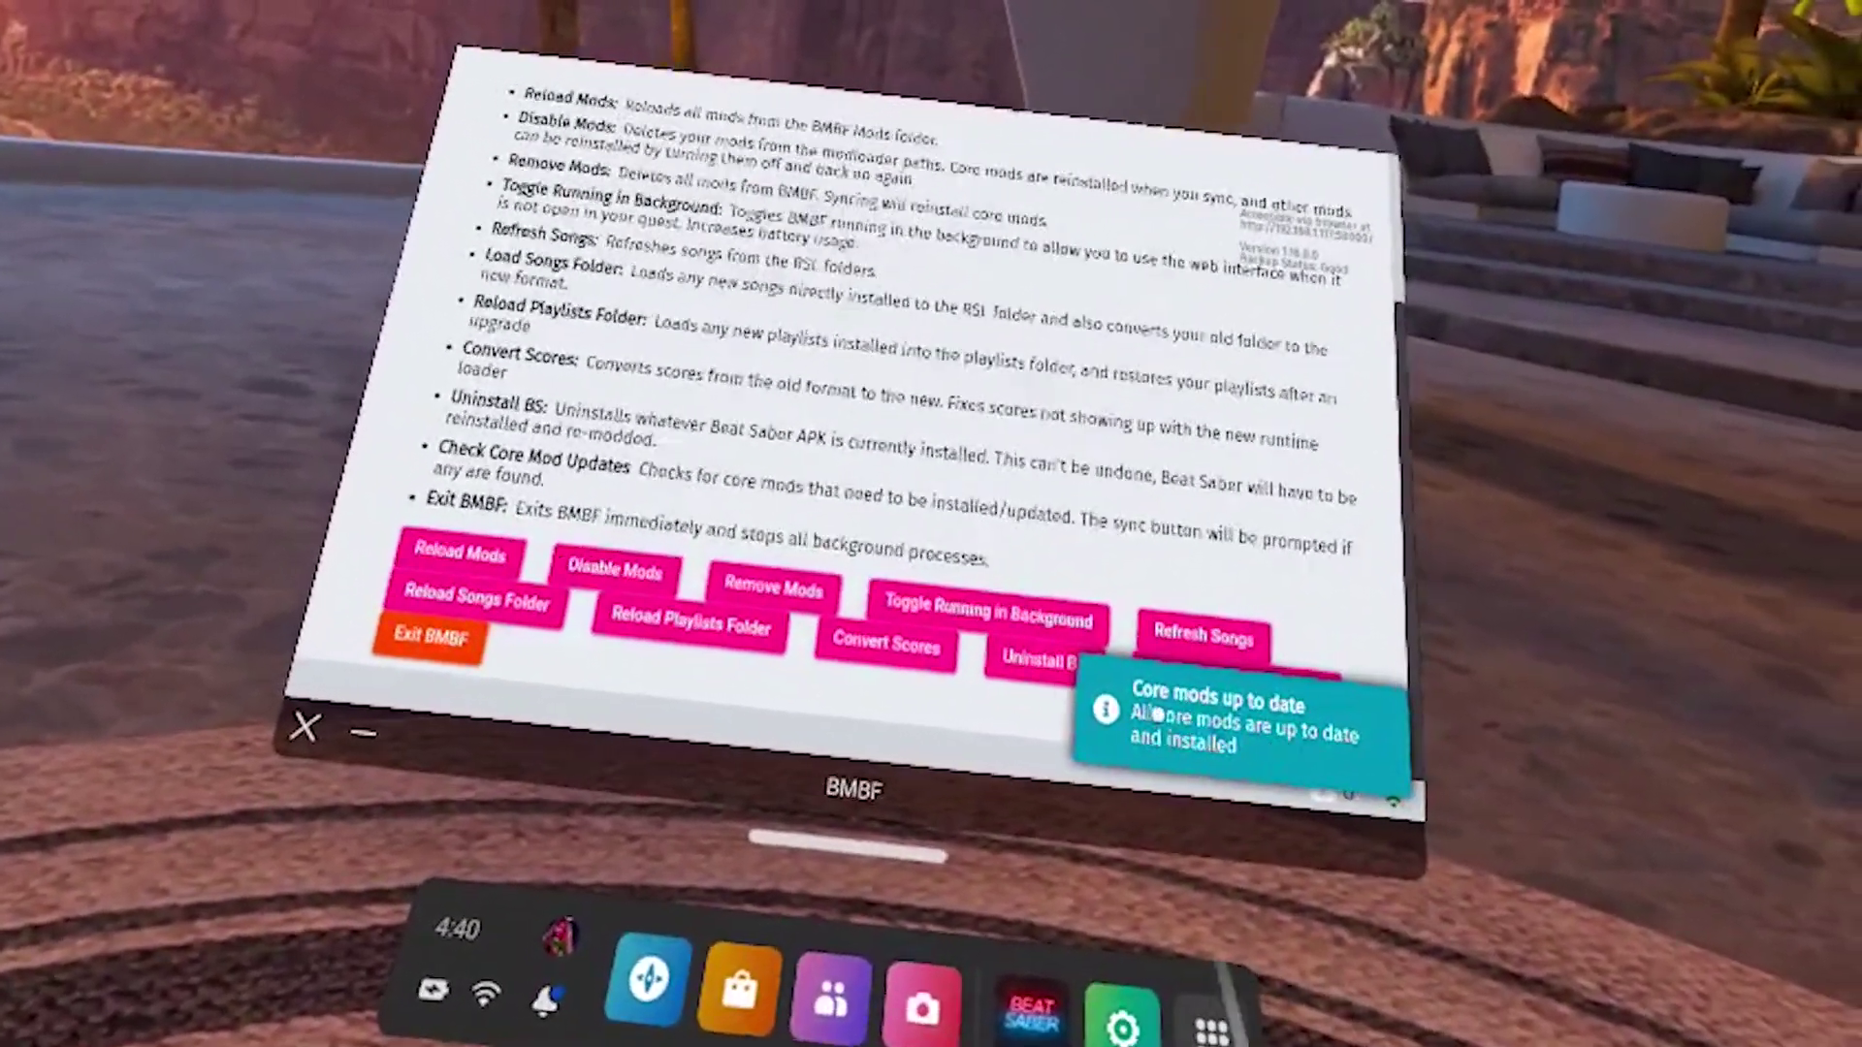
scroll(1265, 508, up, 5)
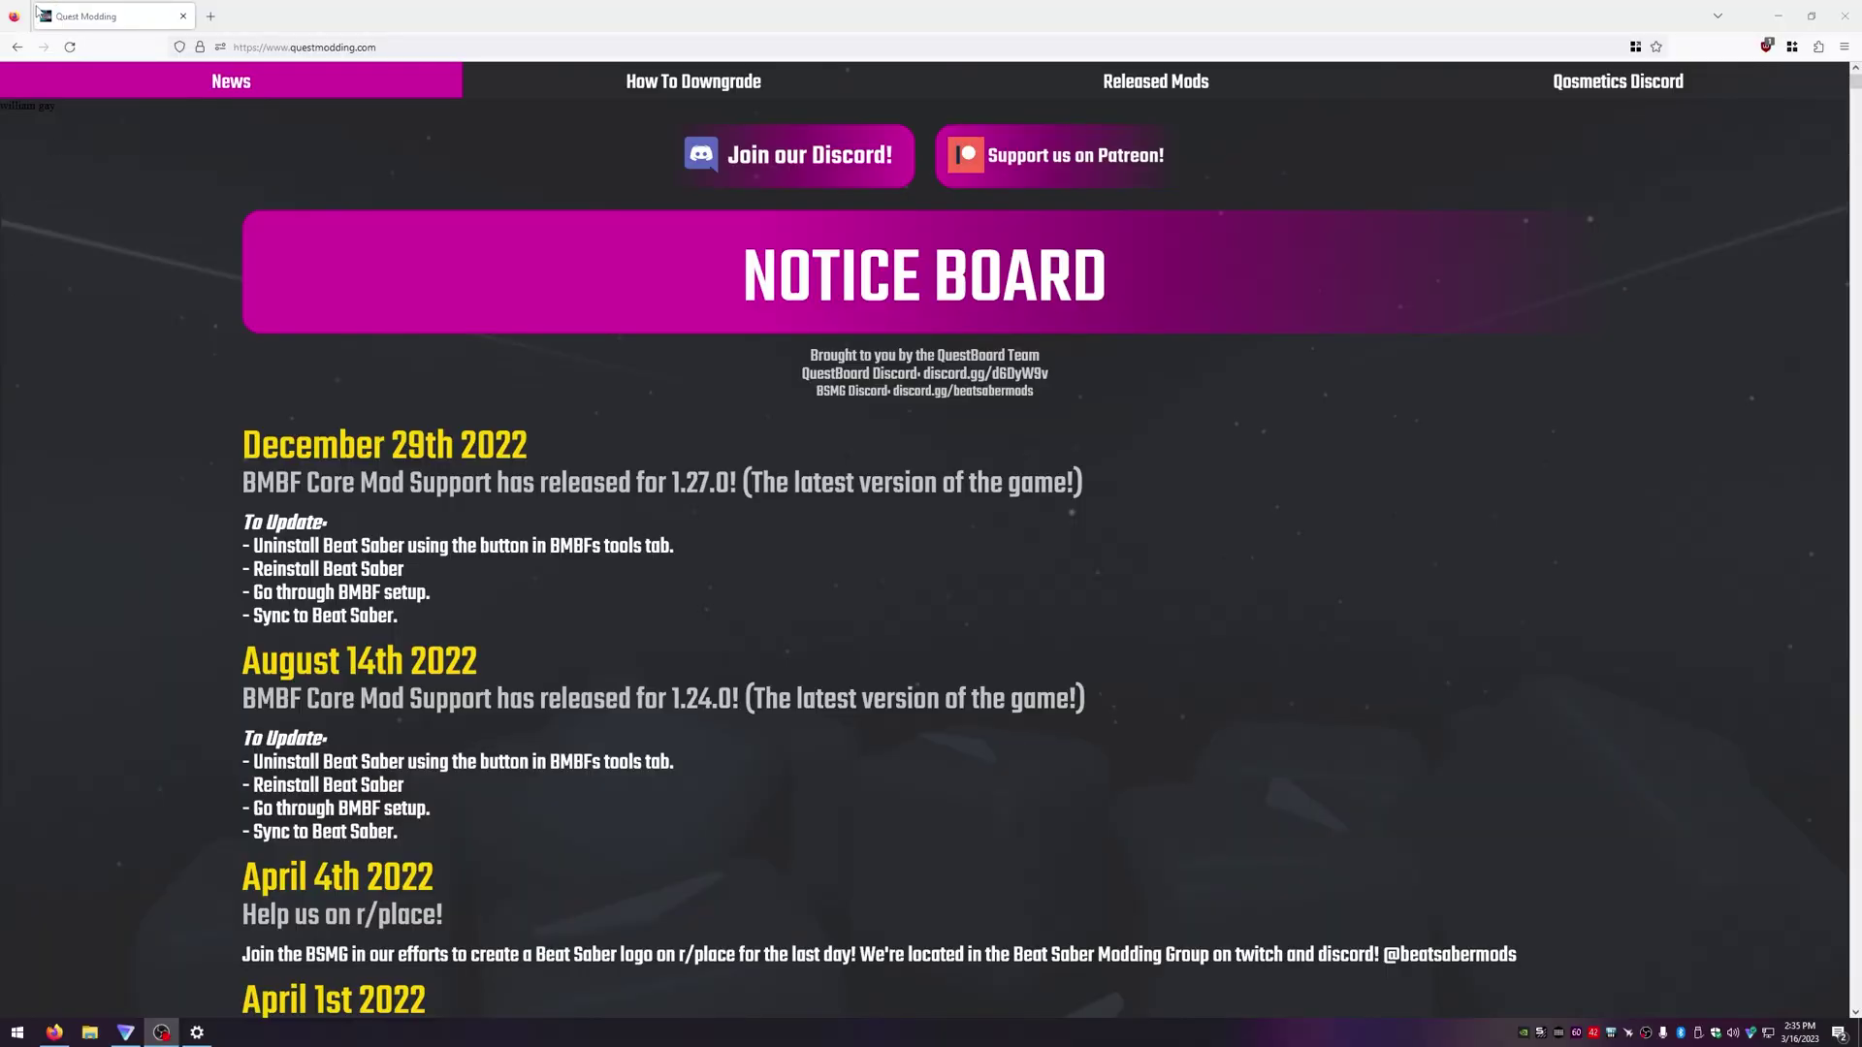
- Show Released Mods for game version 1.28.0
click(1154, 85)
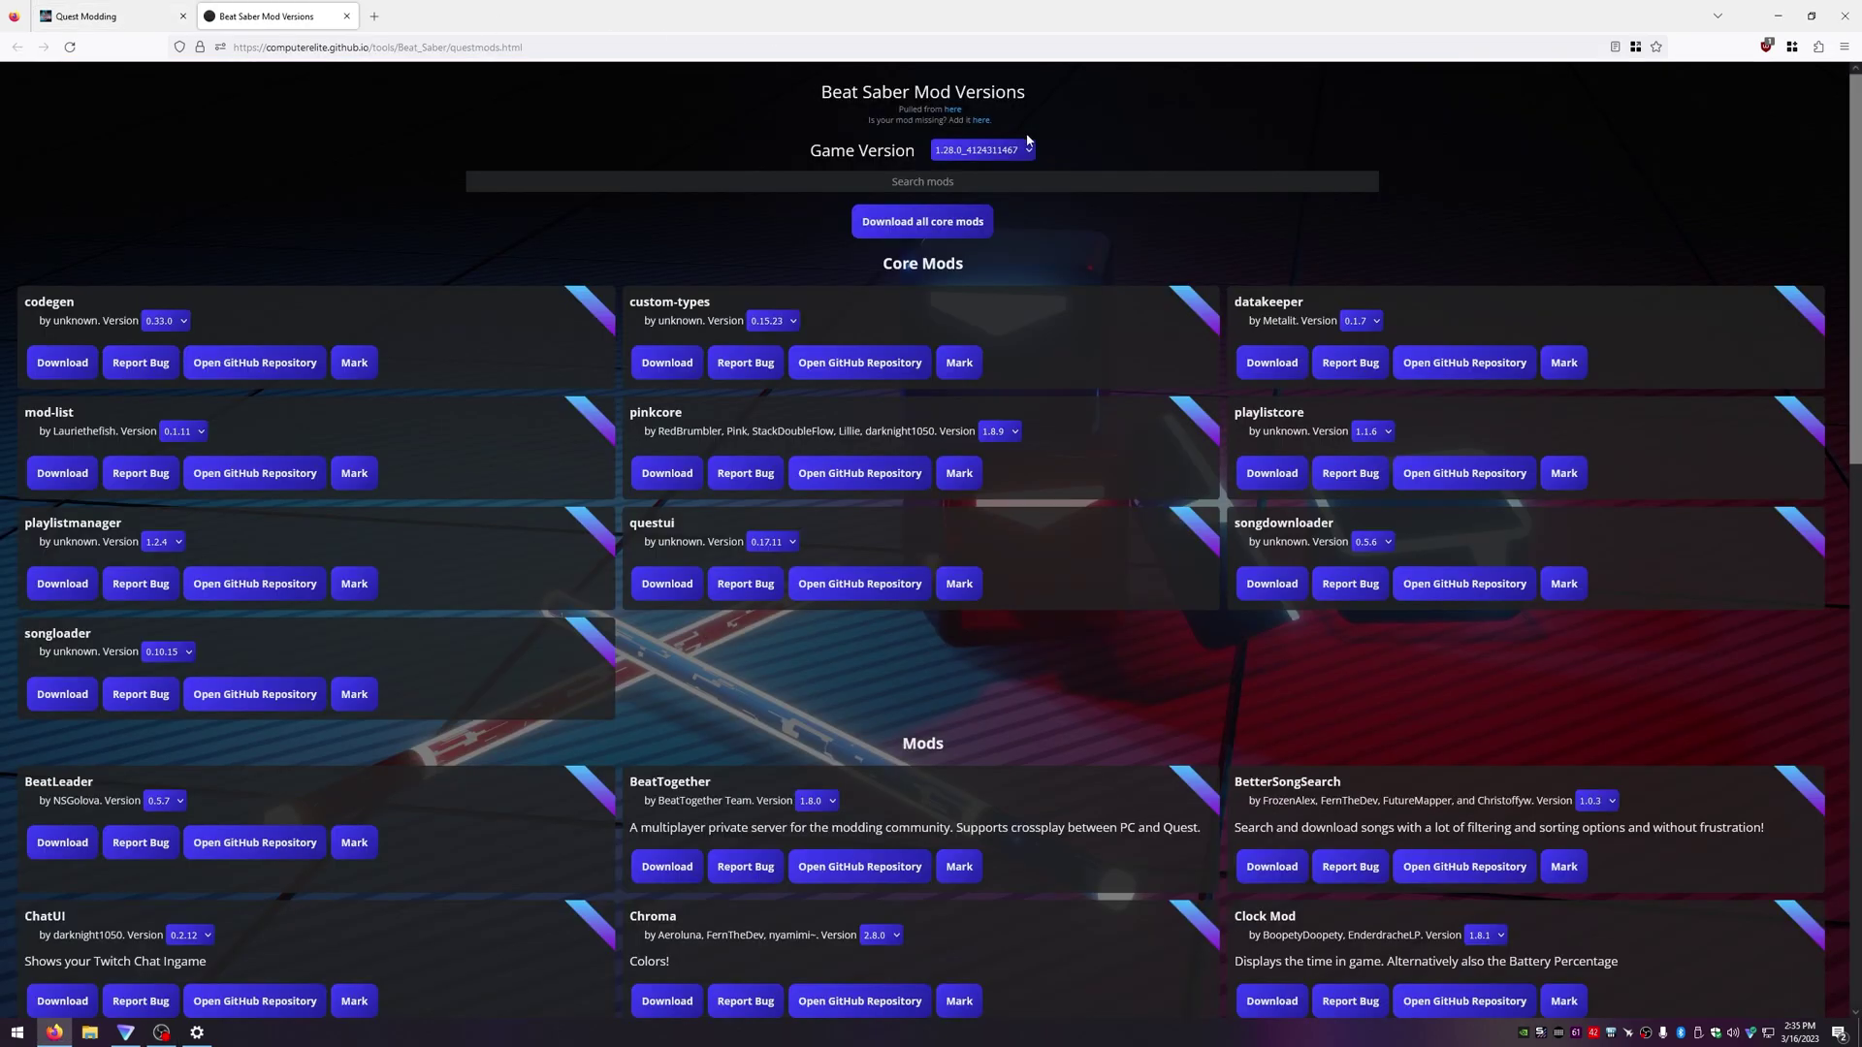
click(975, 155)
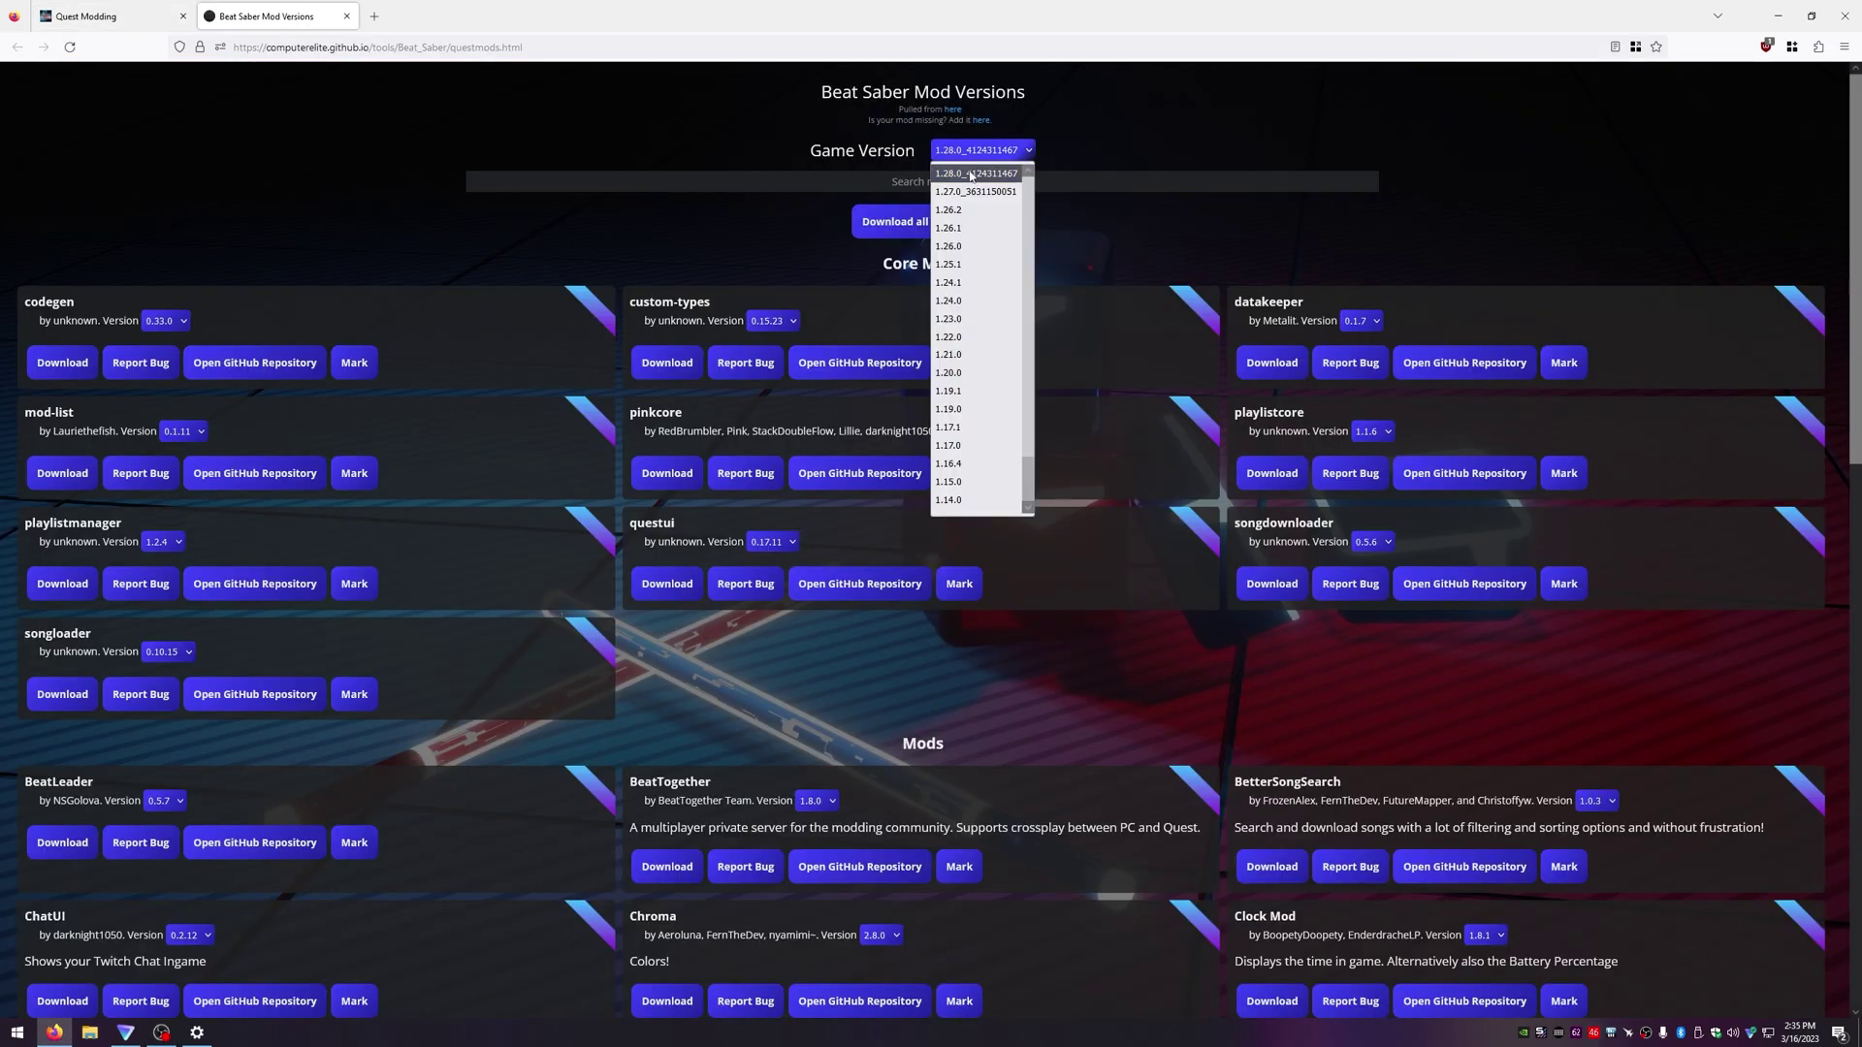
click(971, 174)
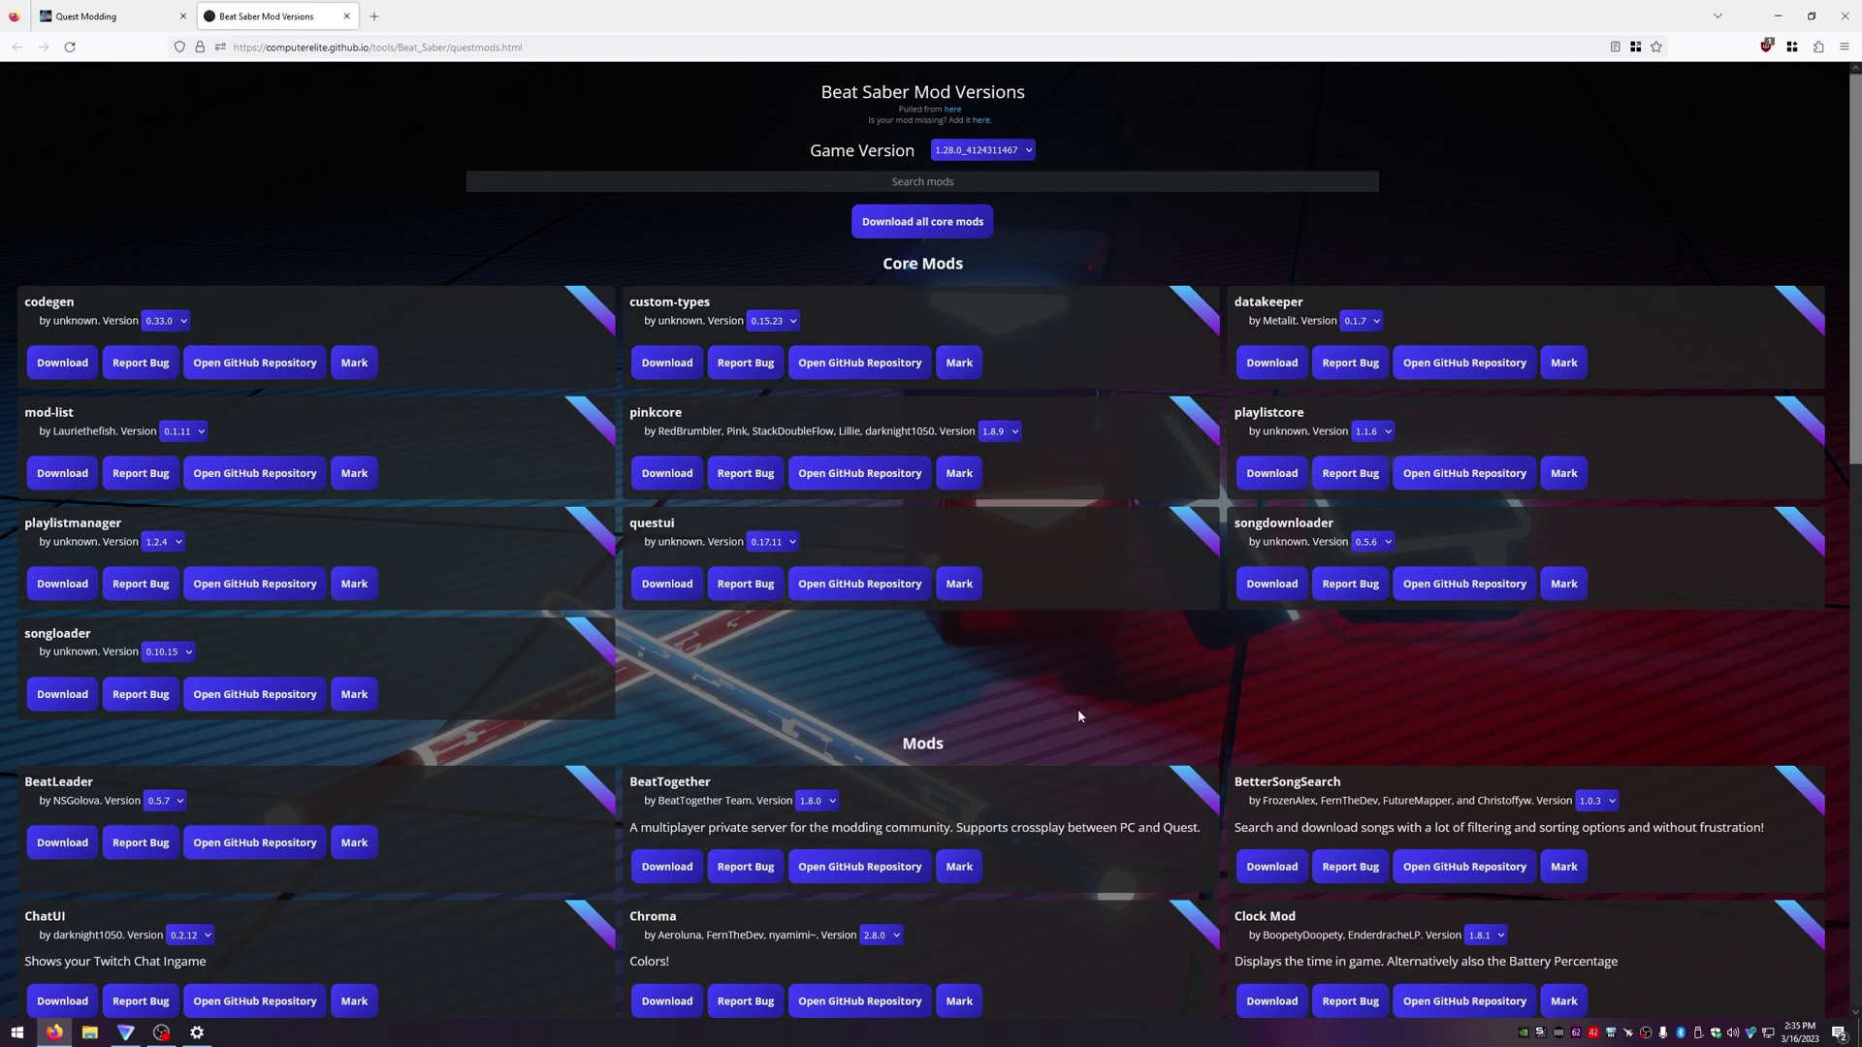
- Download the Chroma, Mapping Extensions and NoodleExtensions mods
scroll(1075, 797, down, 3)
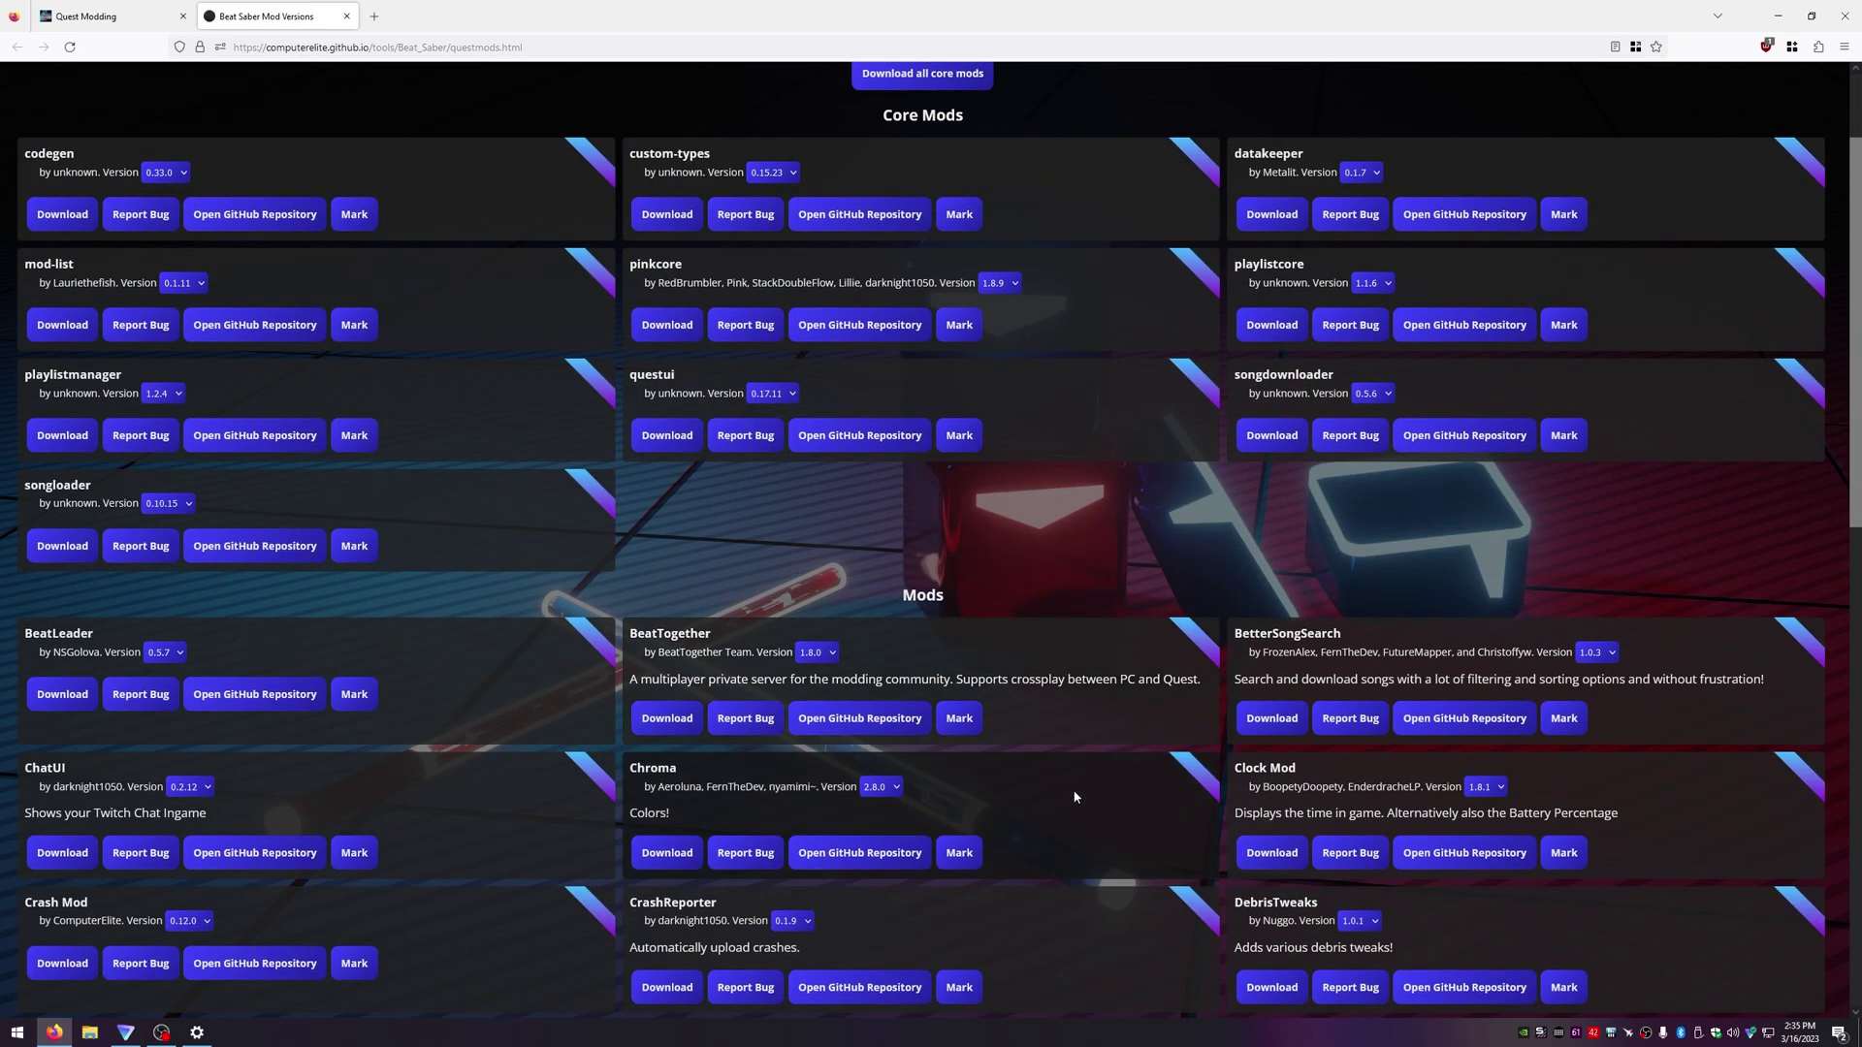
click(668, 853)
scroll(676, 861, down, 7)
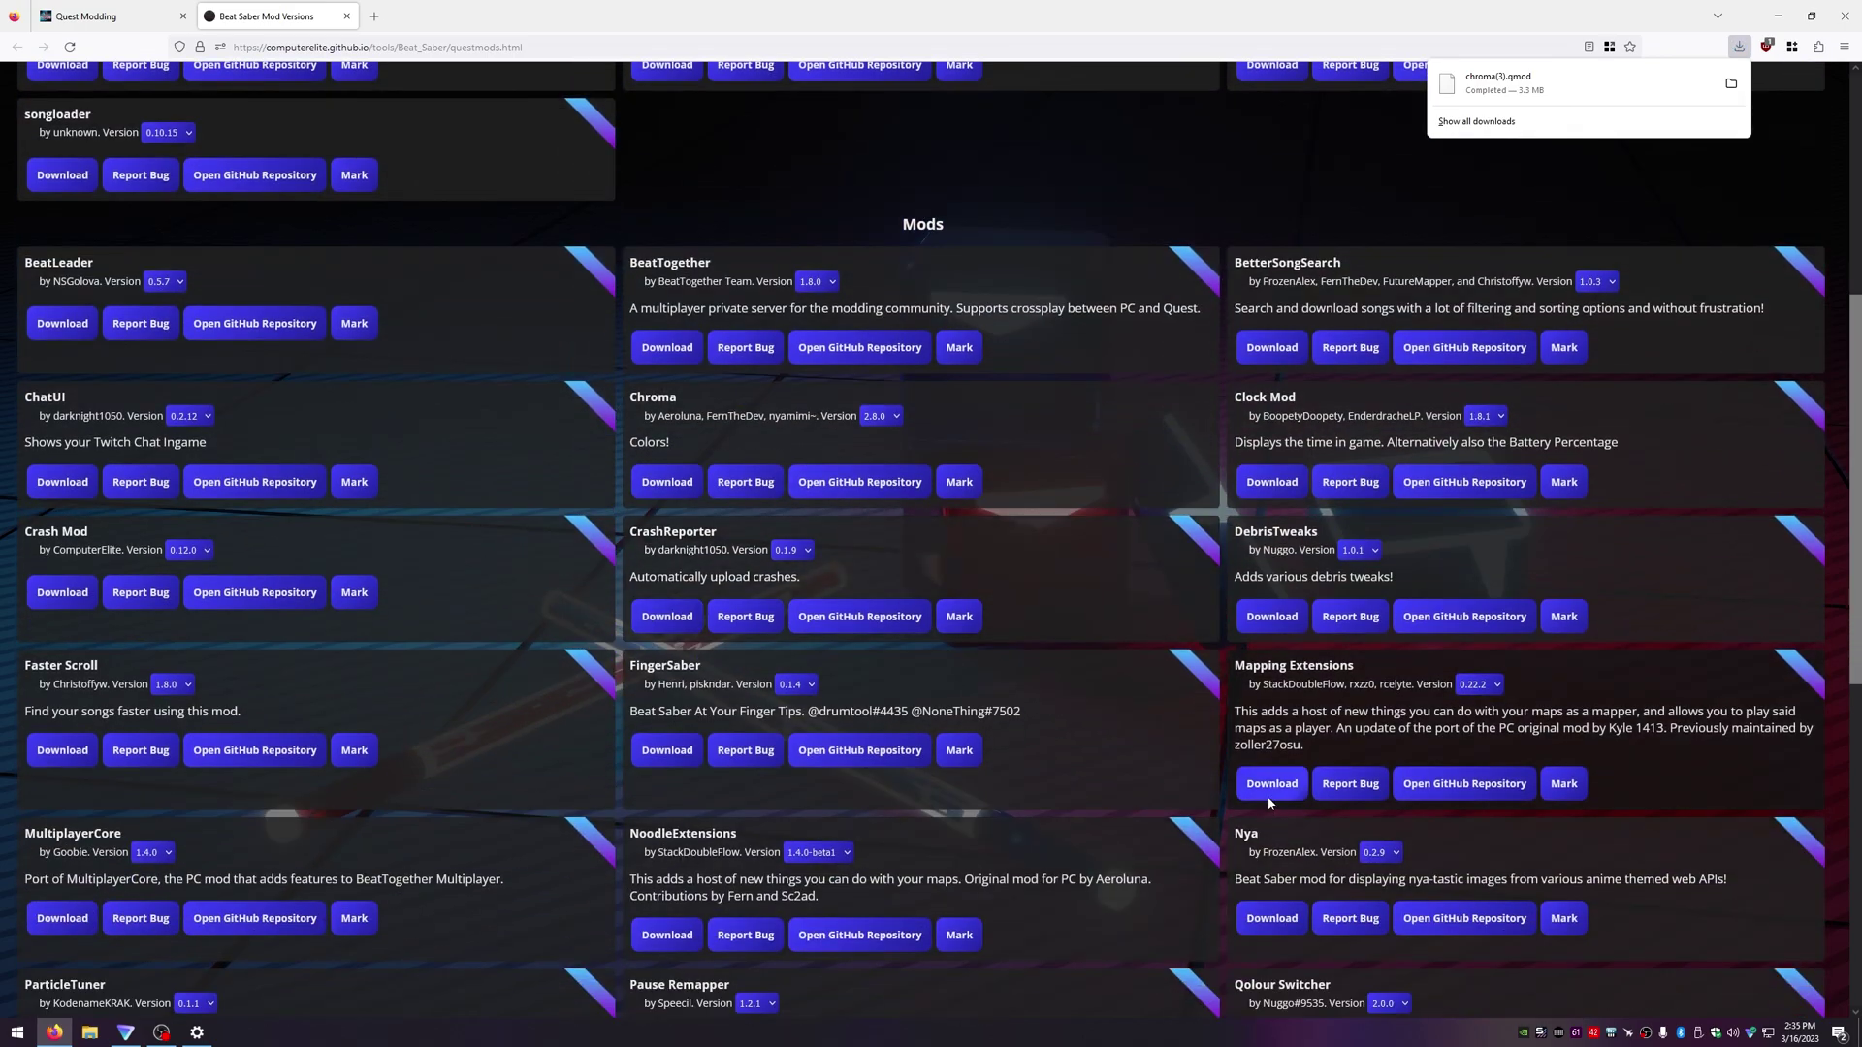
click(1270, 793)
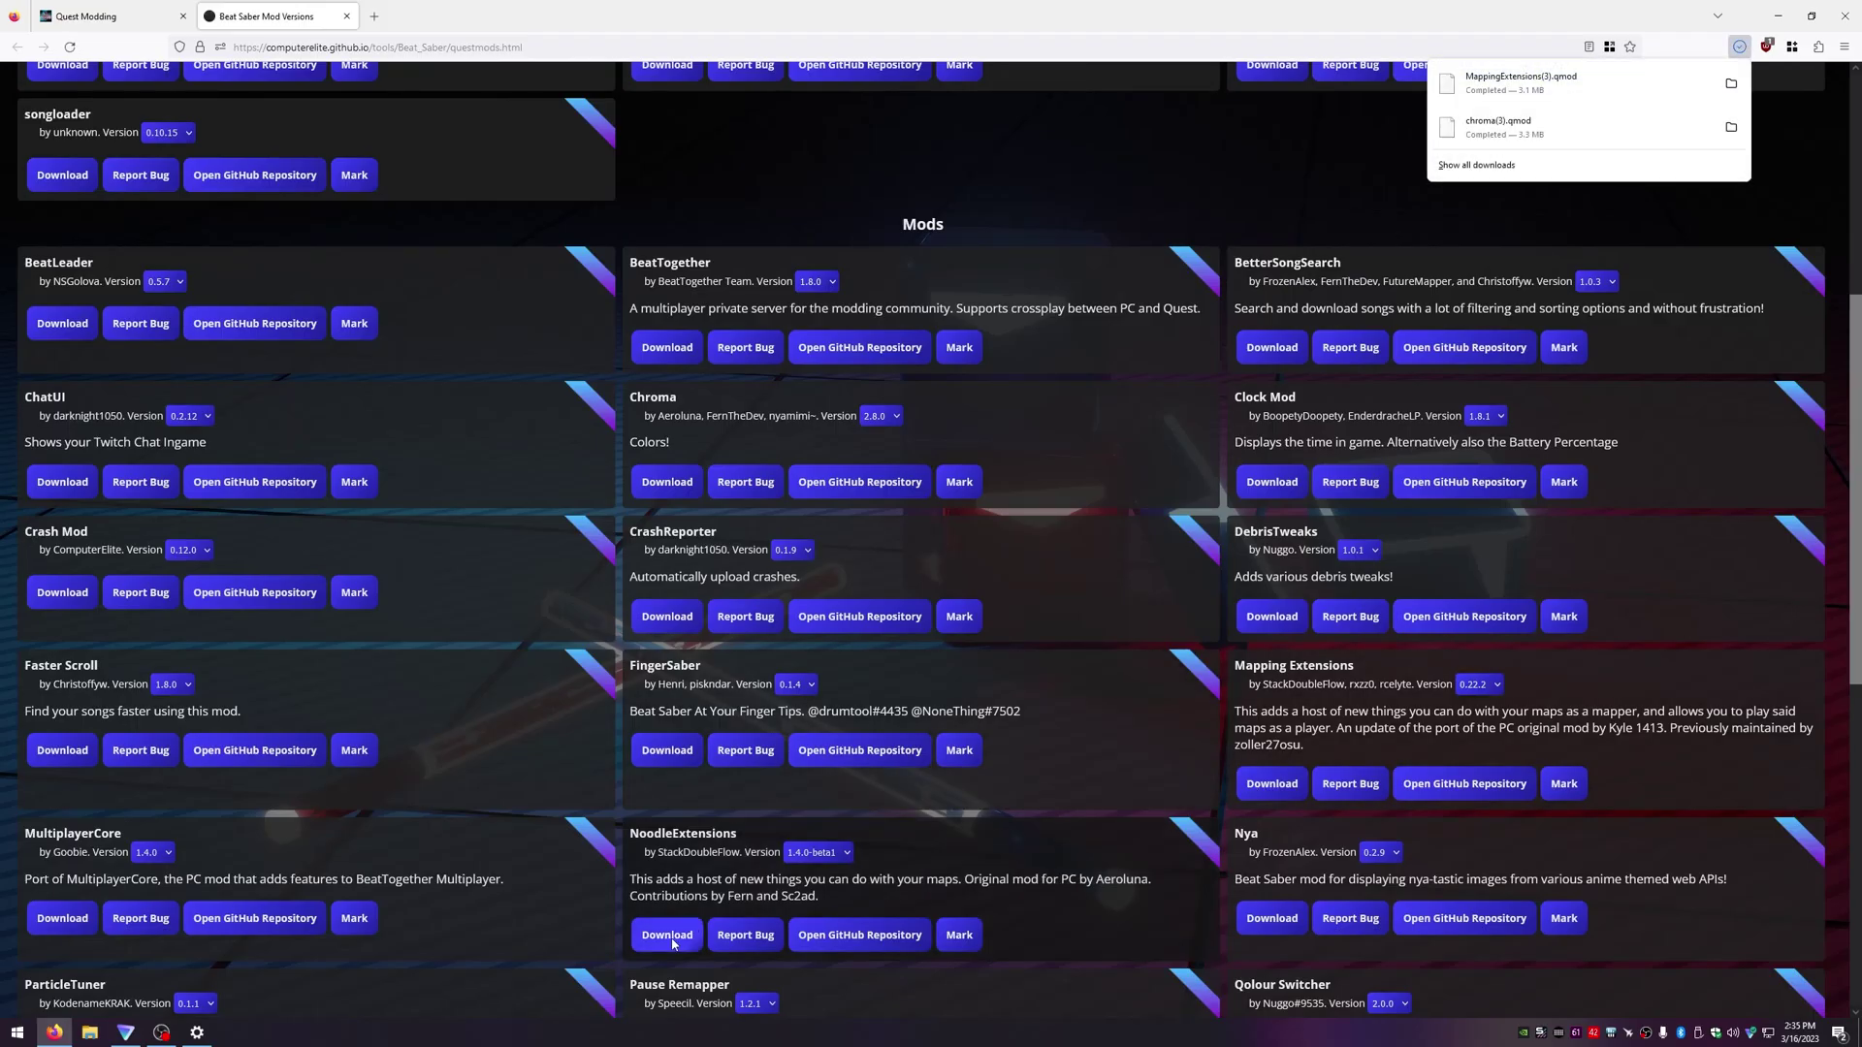
click(669, 936)
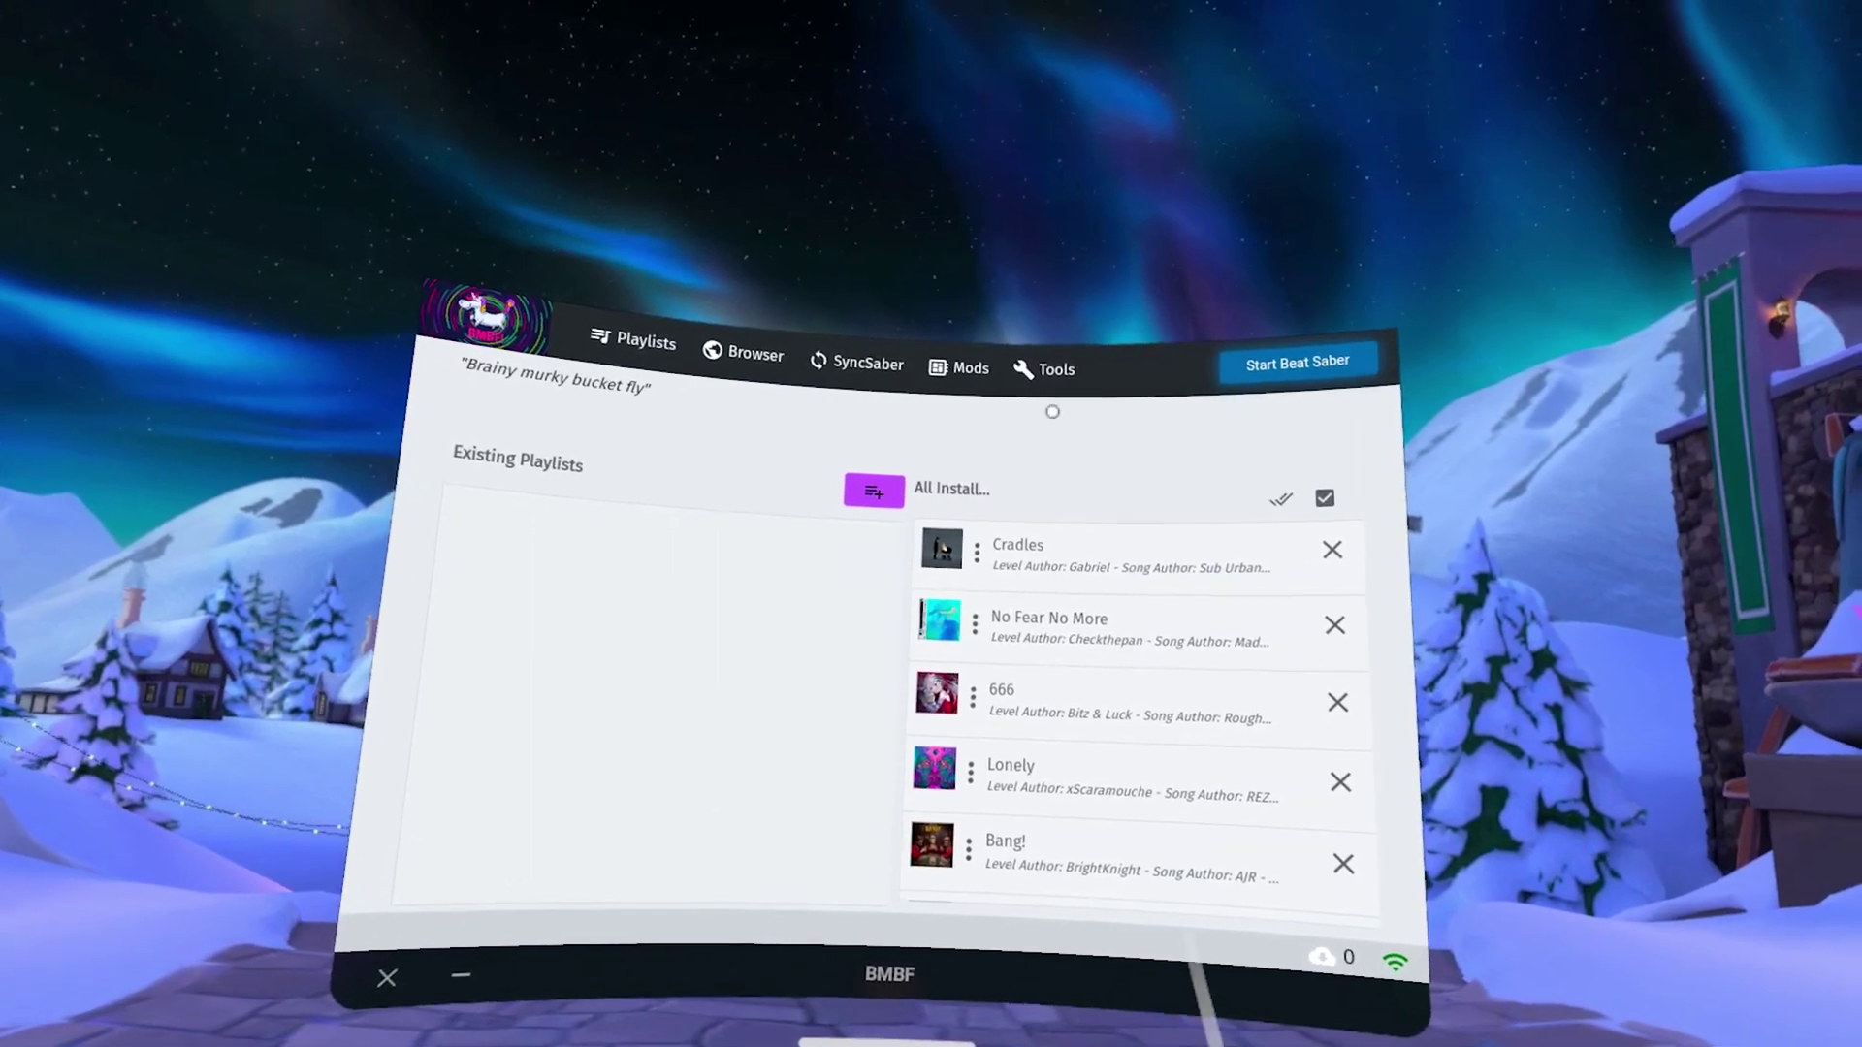
- Switch BMBF to its Tools page to reach the web upload interface
click(1047, 369)
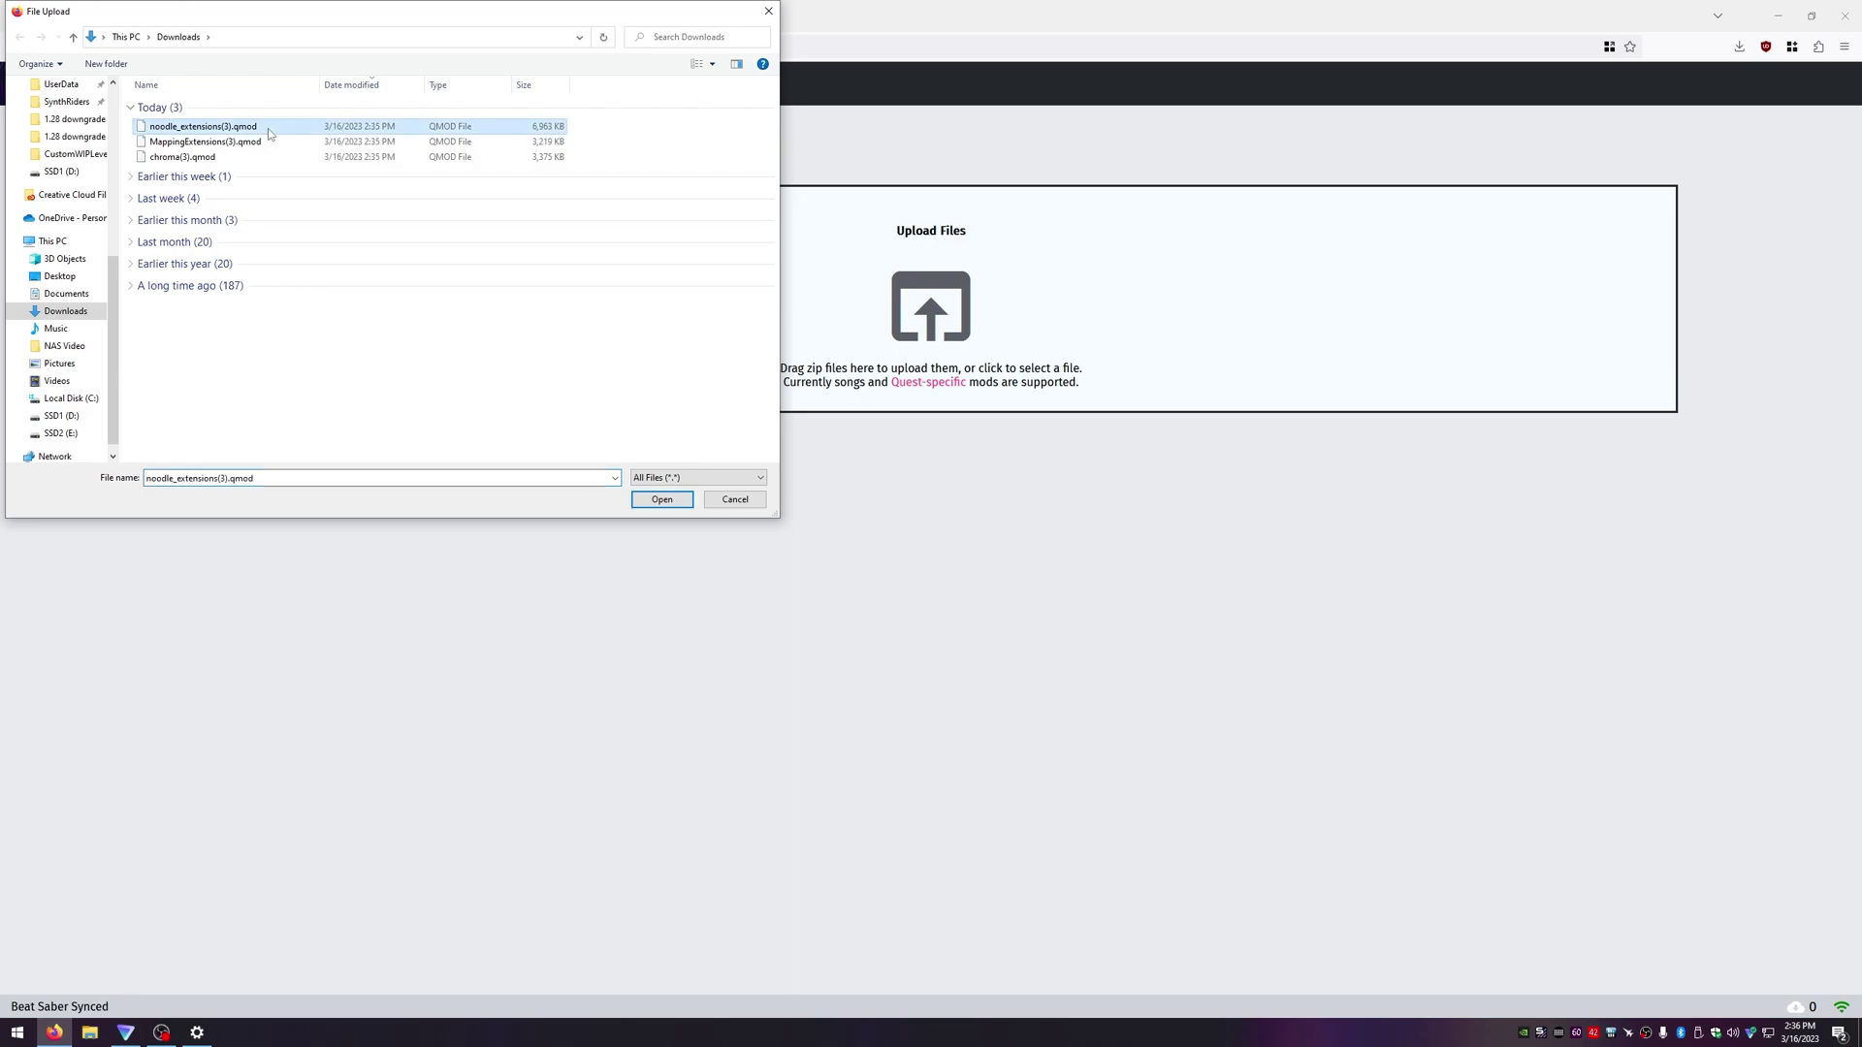
- Upload the NoodleExtensions and MappingExtensions(3) qmods, then sync the queued mods to Beat Saber
click(665, 501)
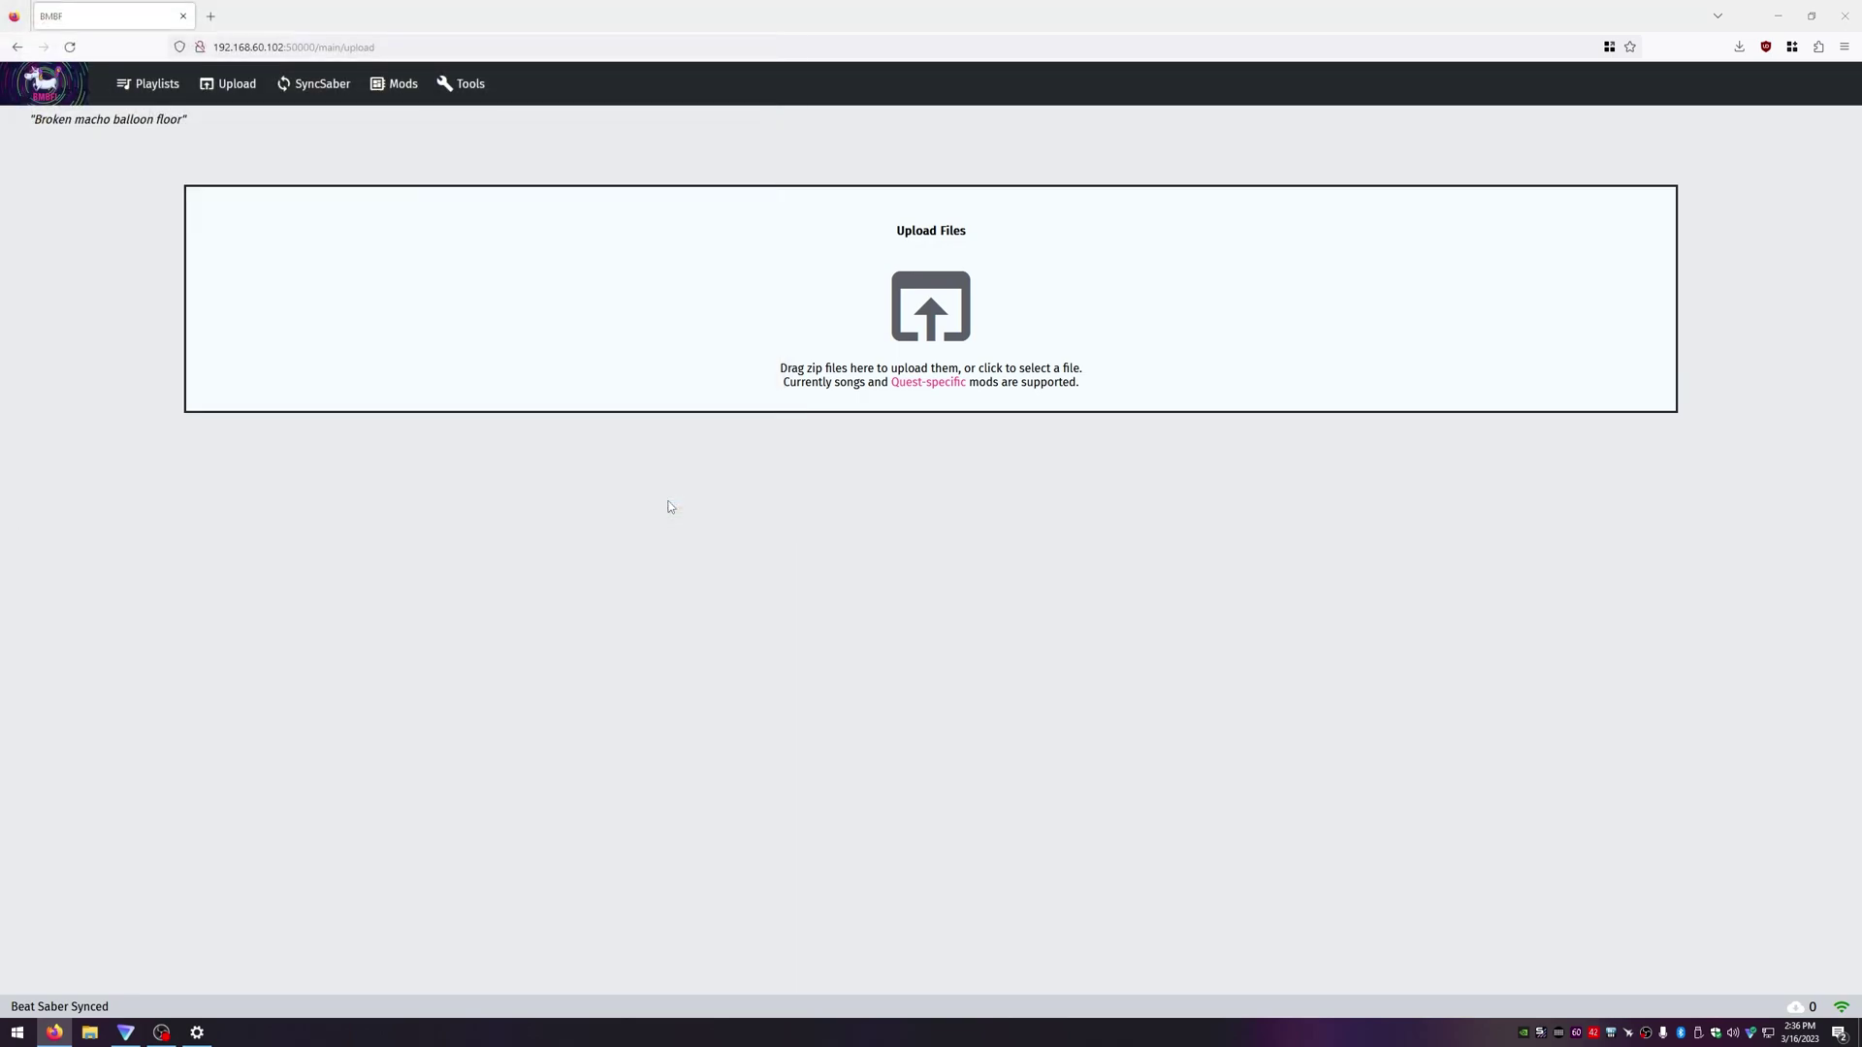
click(846, 370)
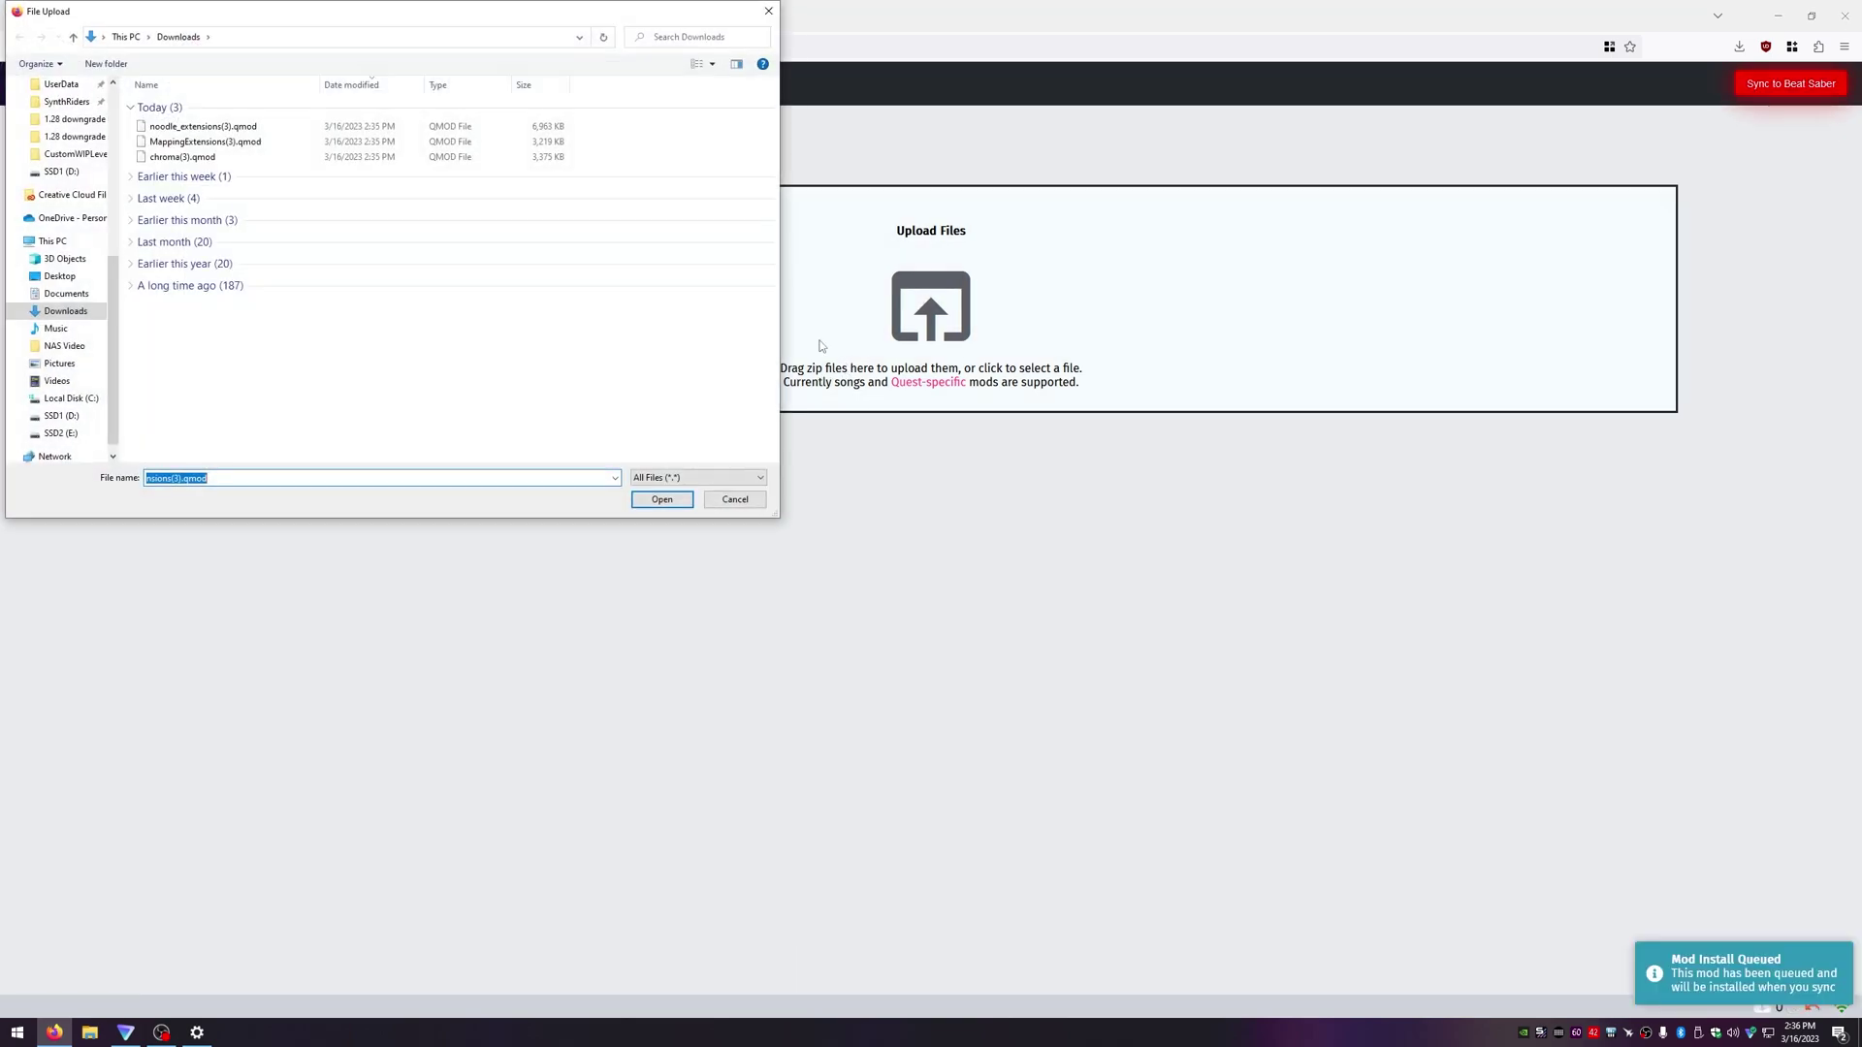
click(305, 144)
click(662, 499)
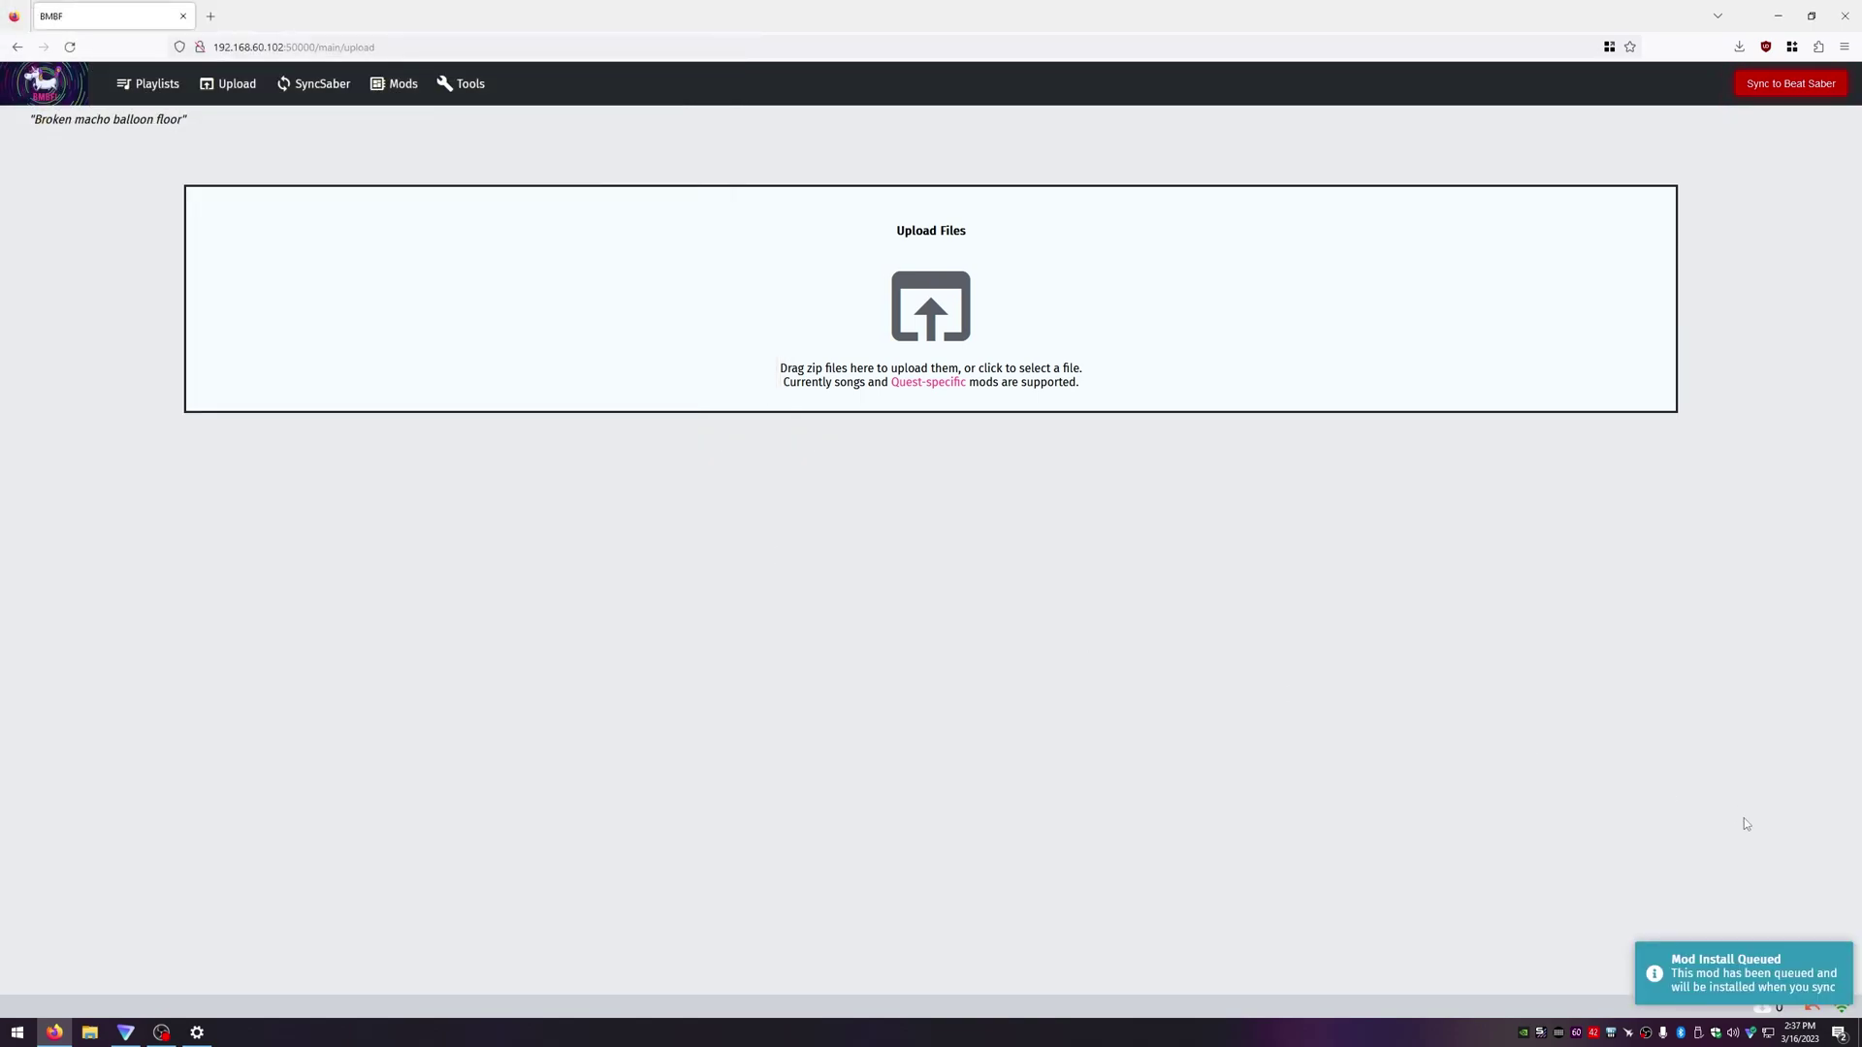
click(1760, 85)
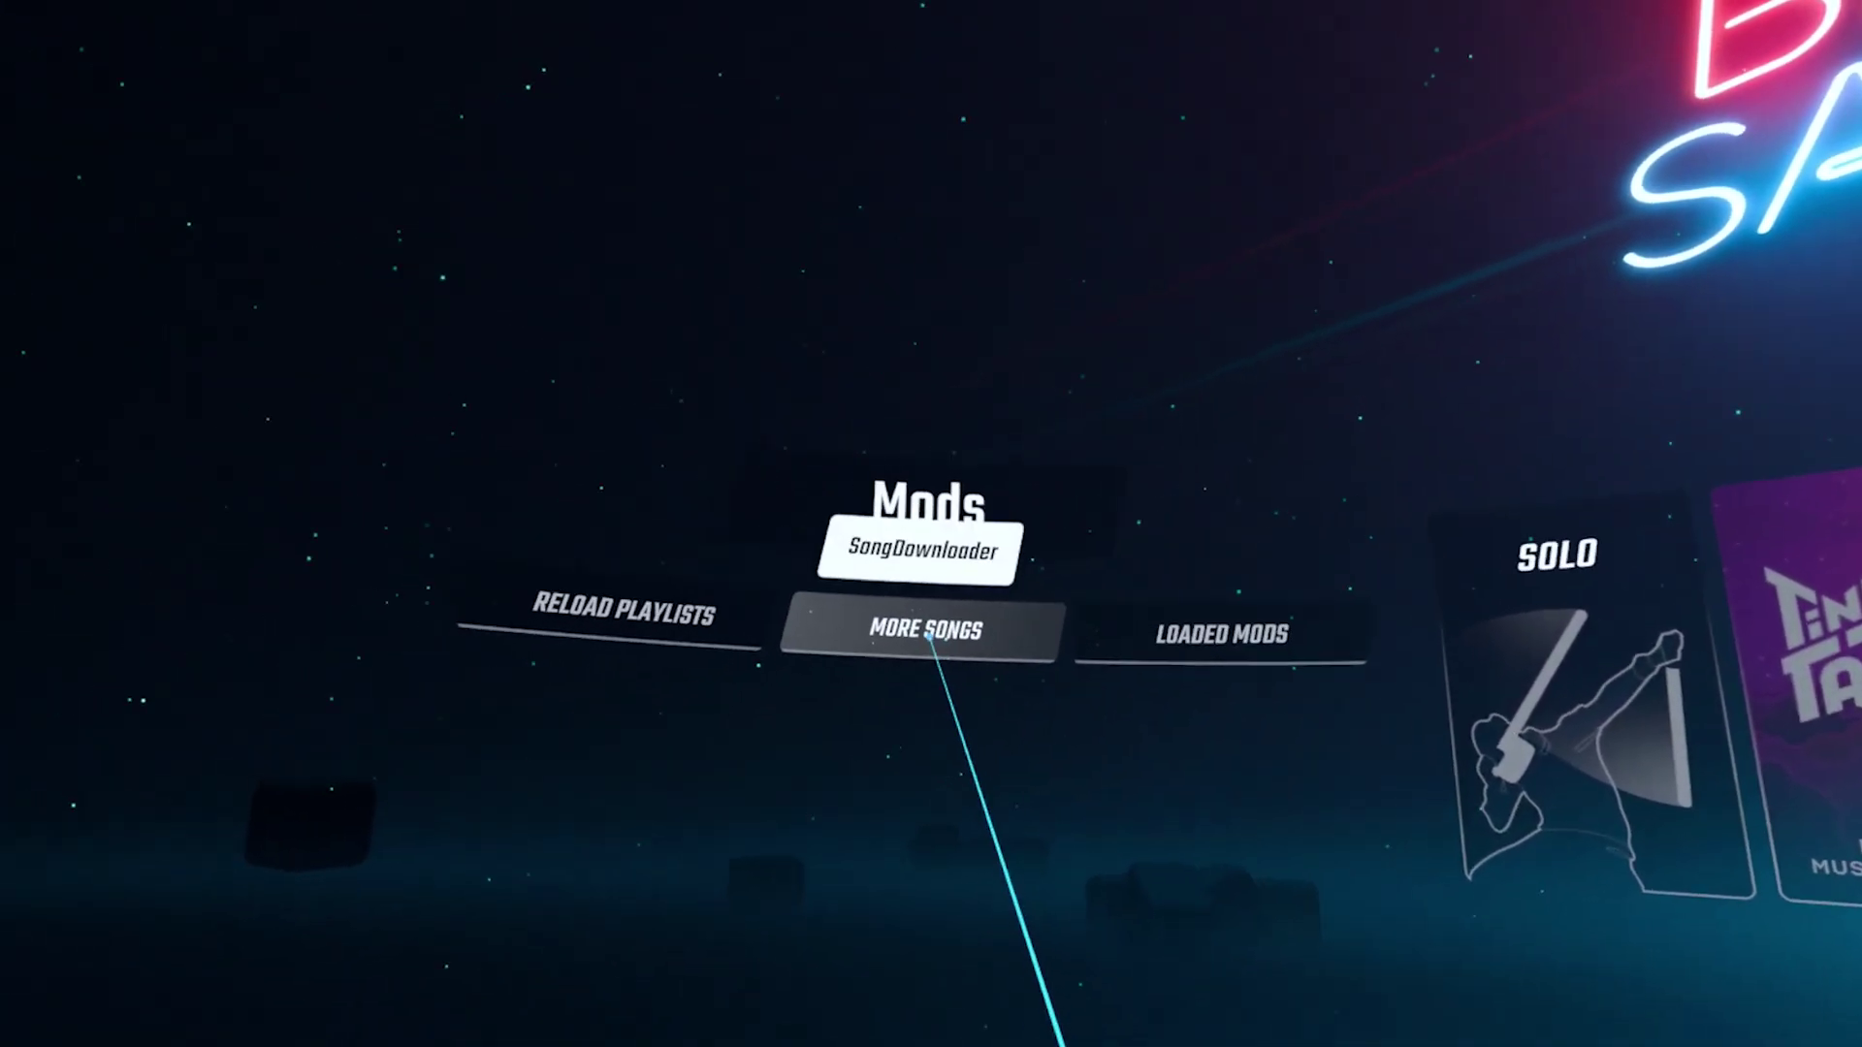
- In More Songs, filter to Chroma-required maps, download Rhythm Of The Night, then reset Chroma to Not Required
click(905, 676)
click(1078, 886)
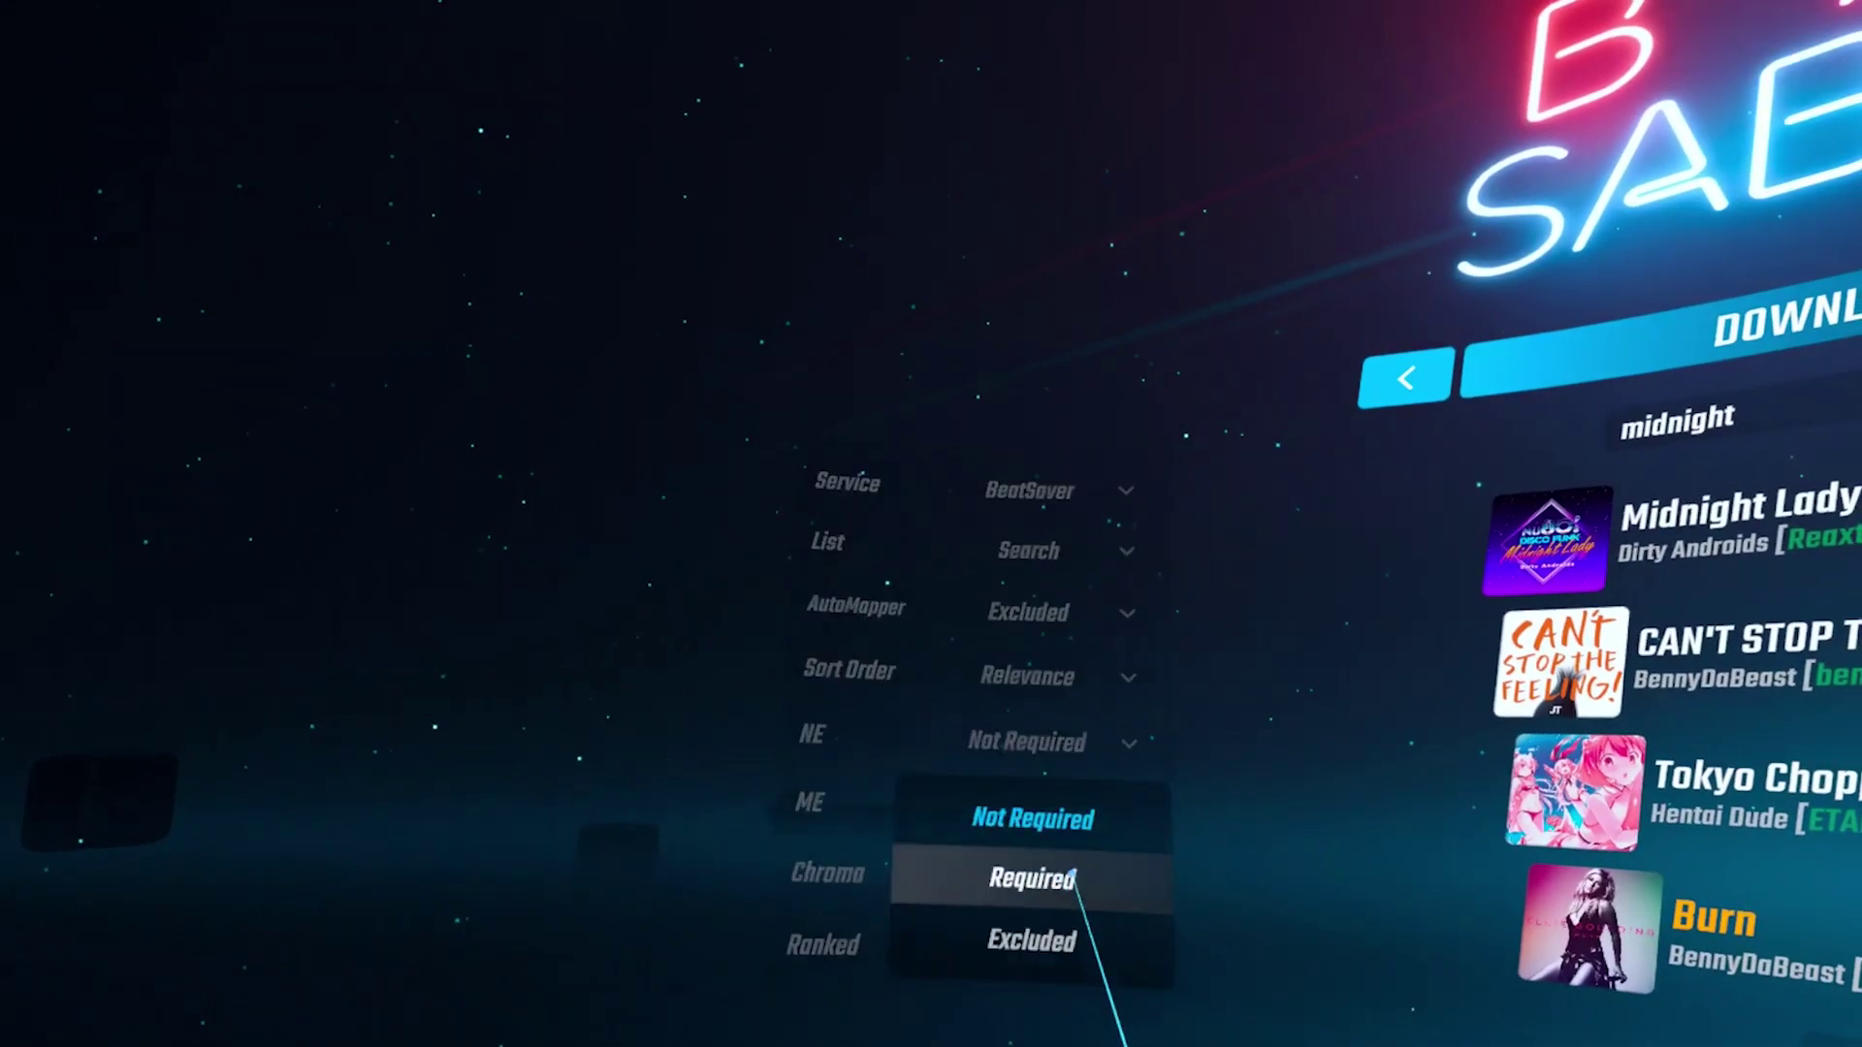
click(1074, 886)
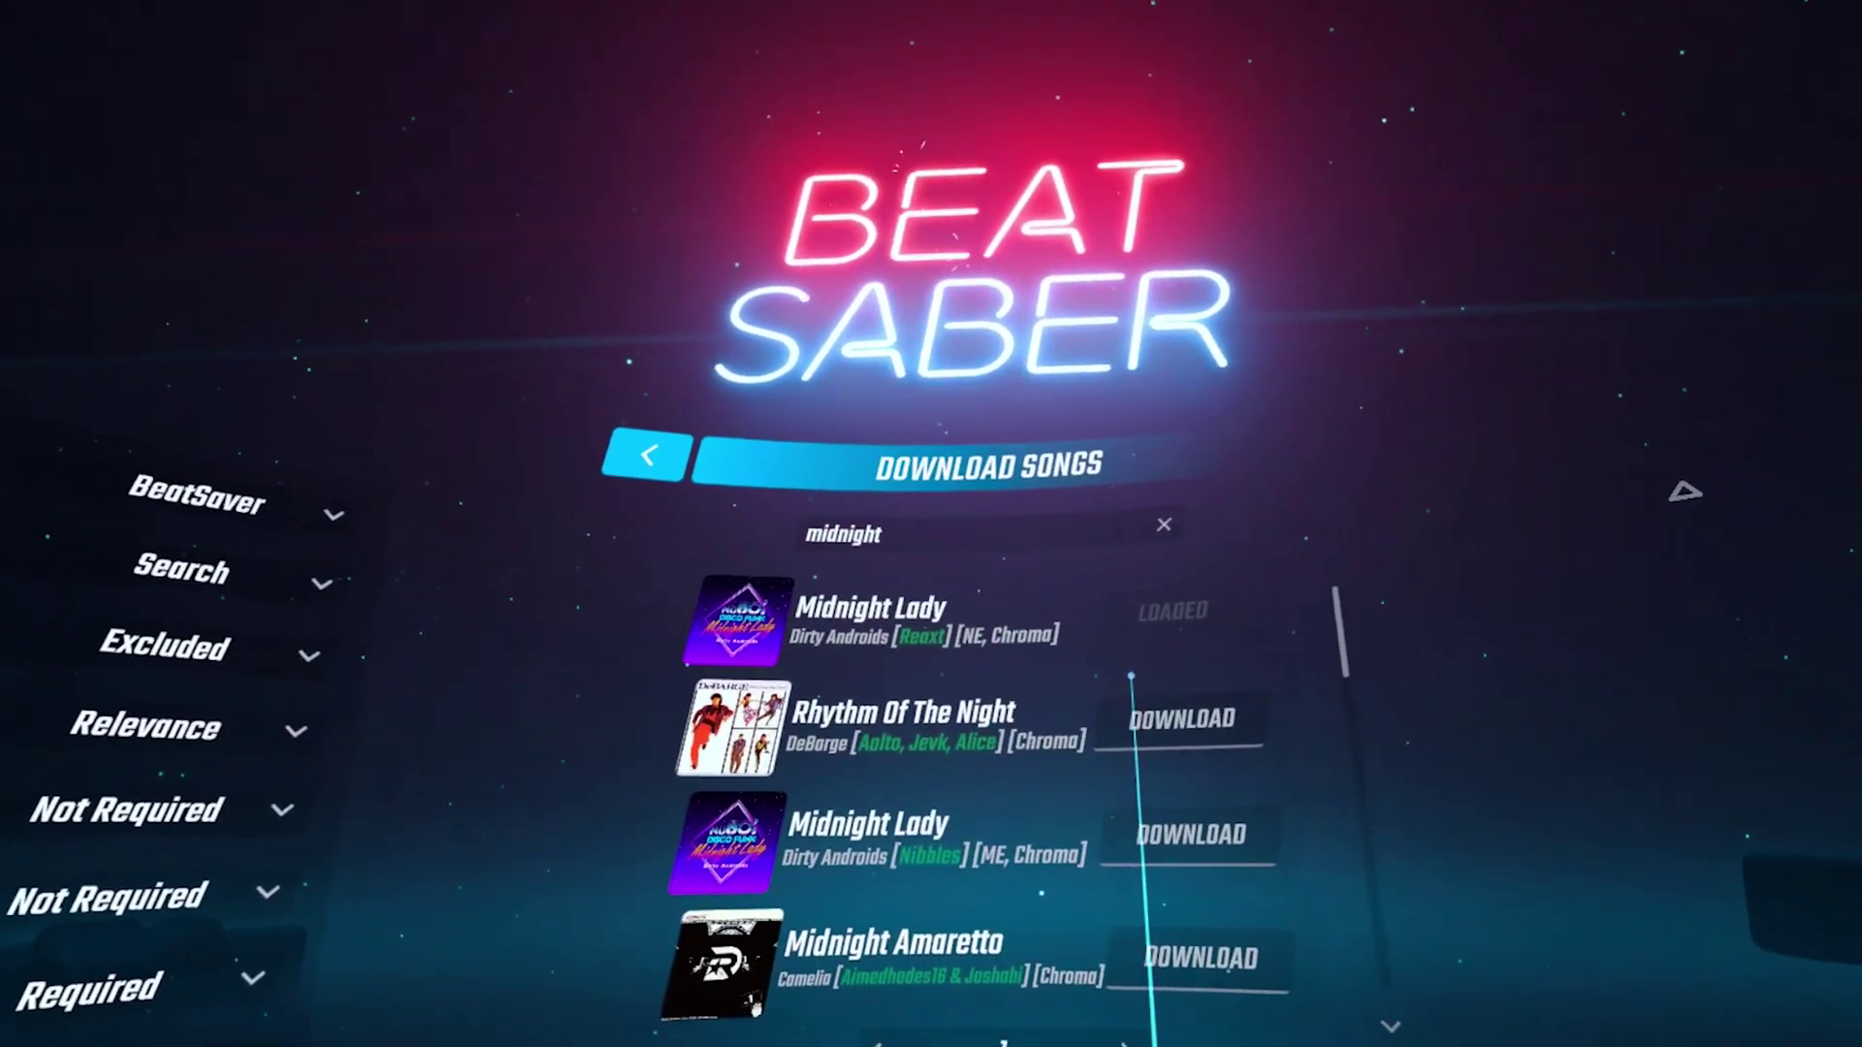
click(1149, 737)
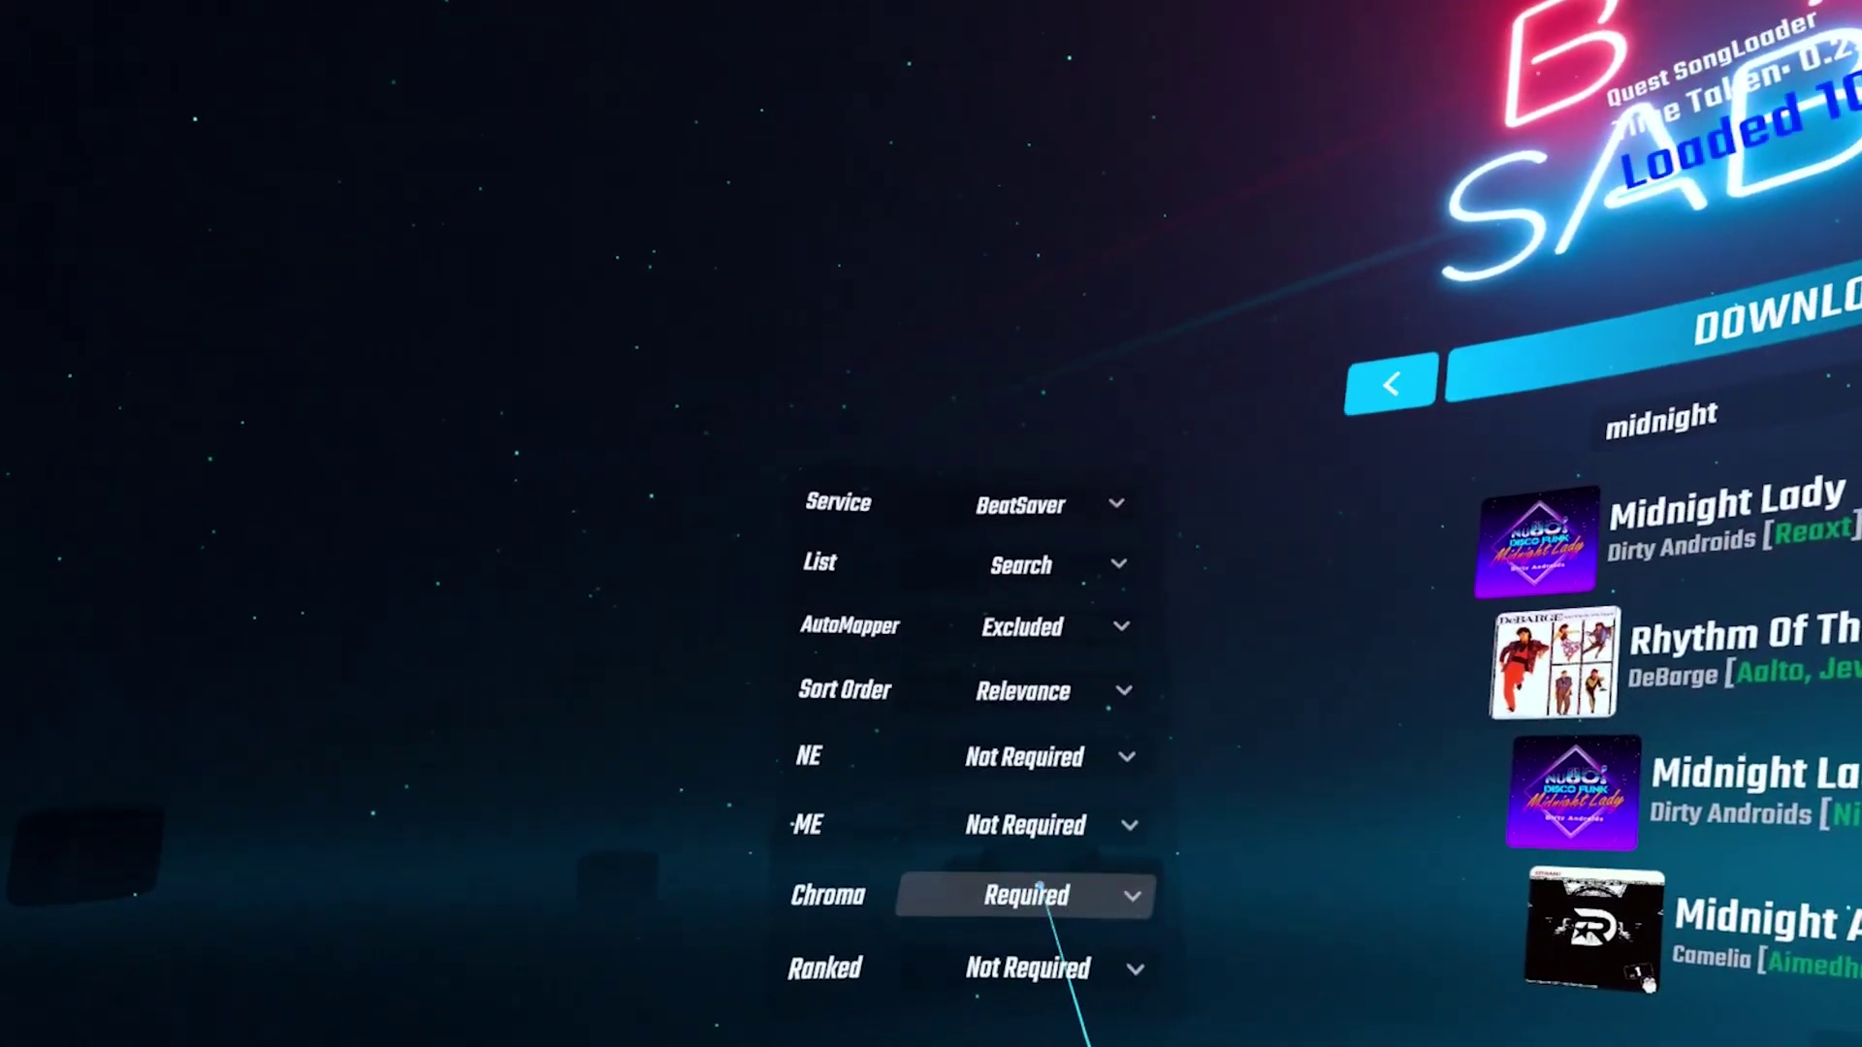
click(1033, 902)
click(1028, 840)
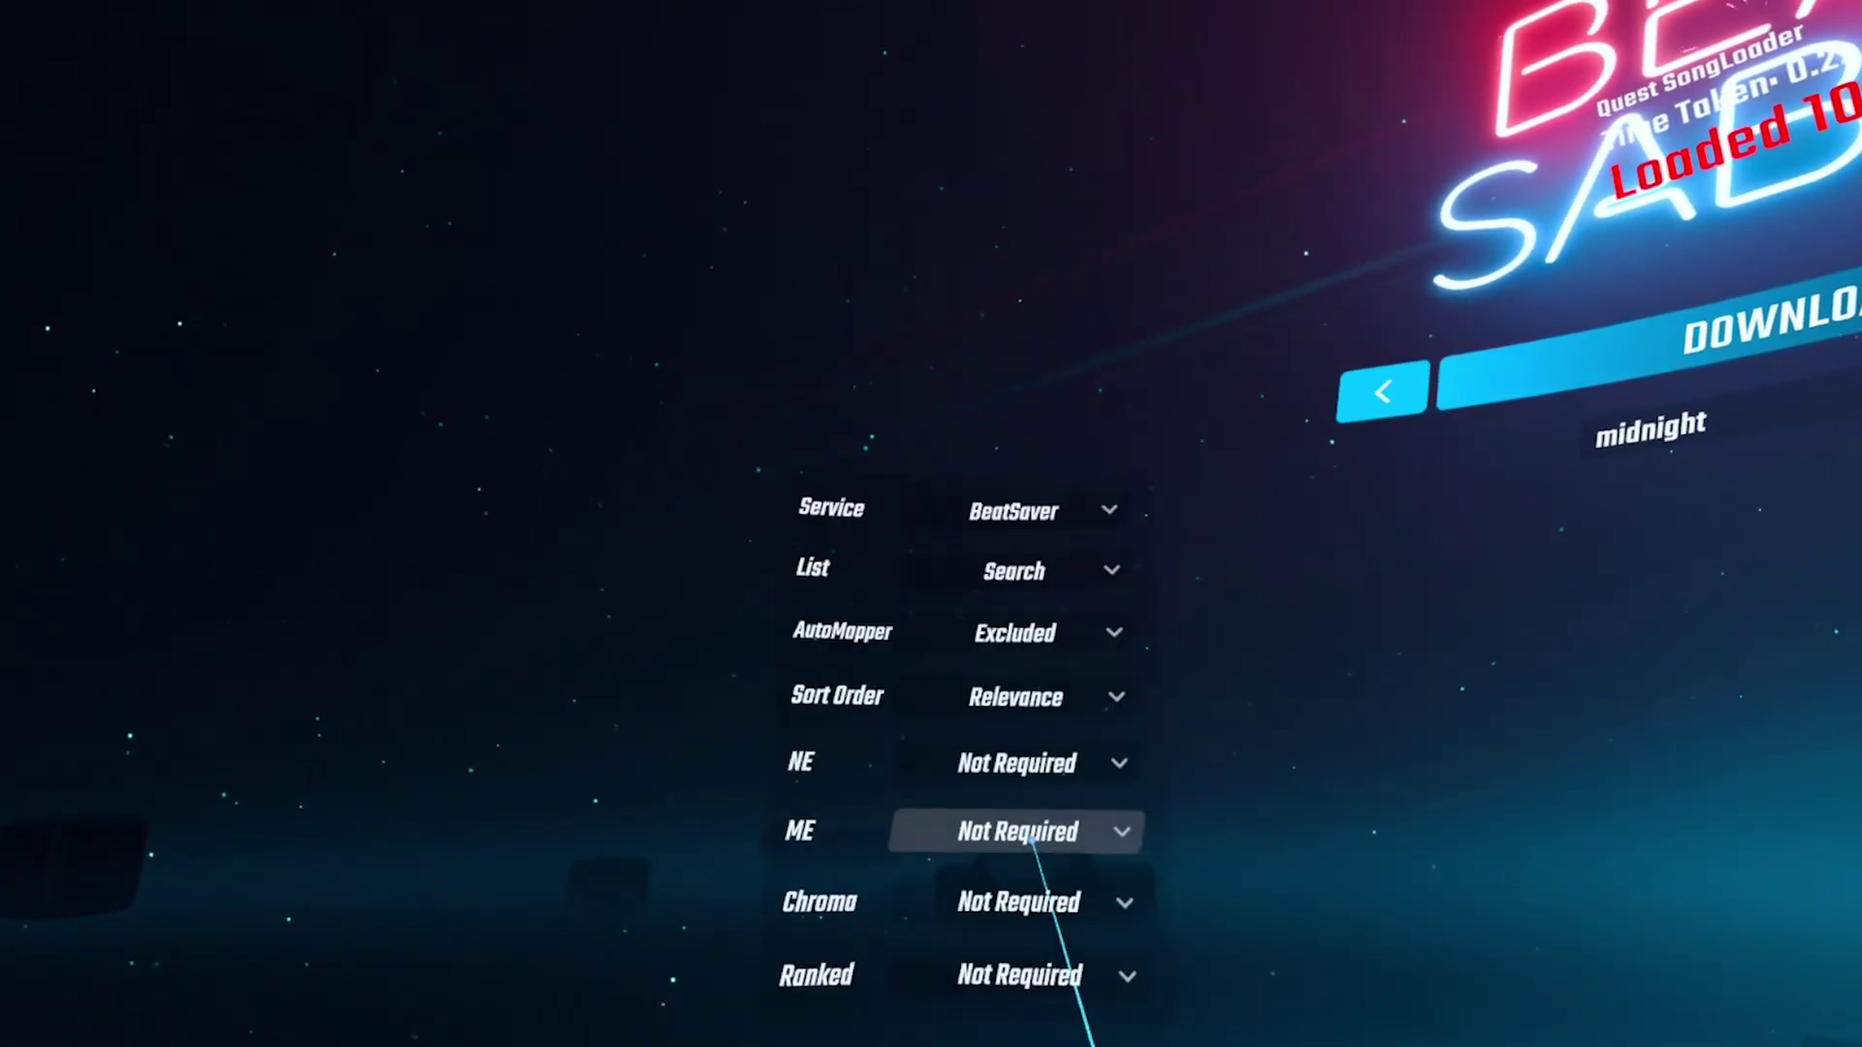